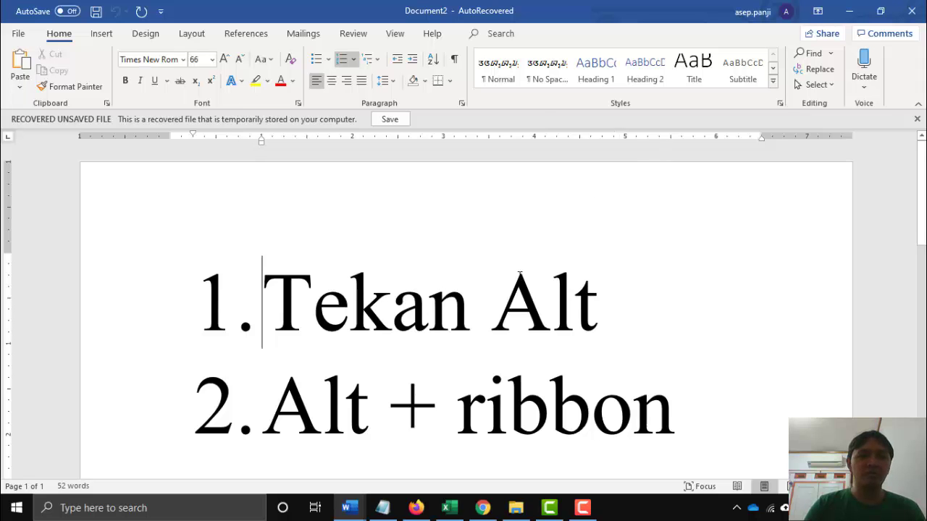
scroll(639, 283, down, 1)
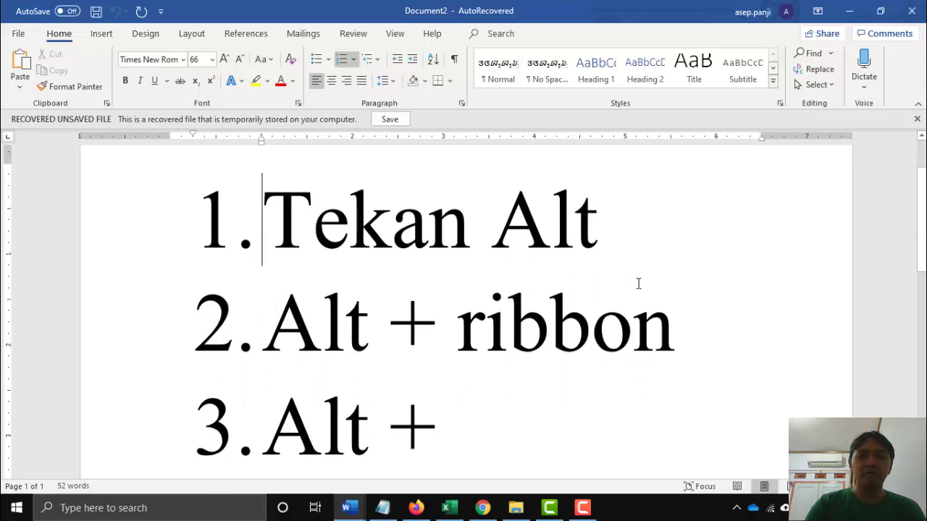
scroll(638, 283, up, 1)
scroll(638, 284, down, 1)
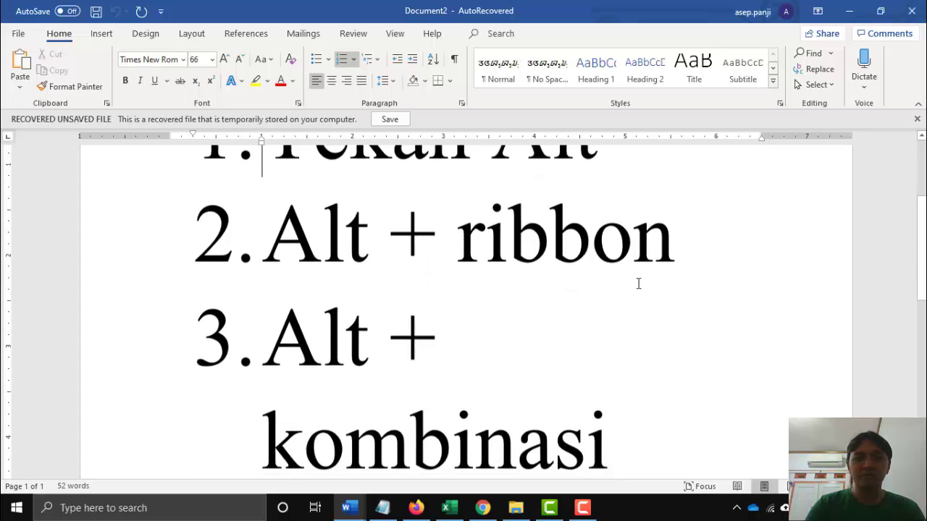
scroll(638, 283, up, 1)
scroll(638, 283, down, 1)
scroll(638, 283, up, 1)
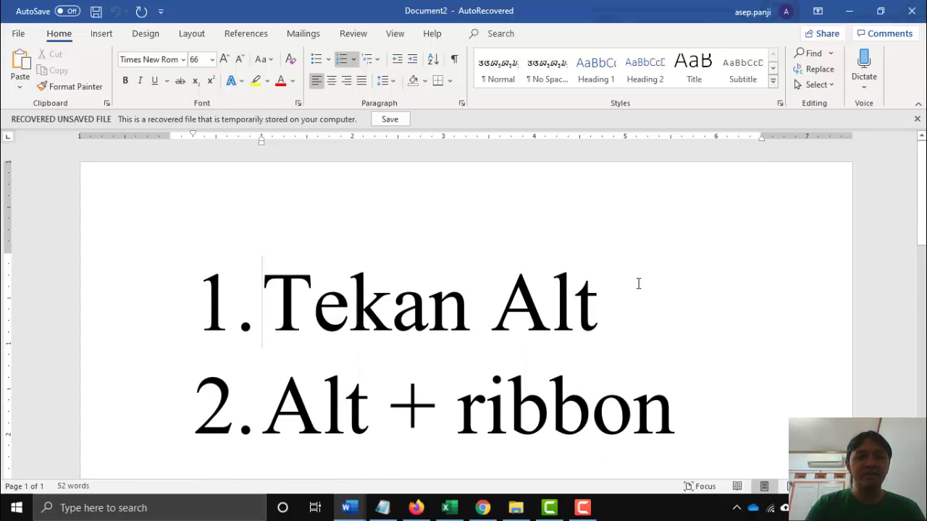
scroll(638, 284, down, 2)
scroll(638, 283, up, 1)
scroll(638, 283, up, 1)
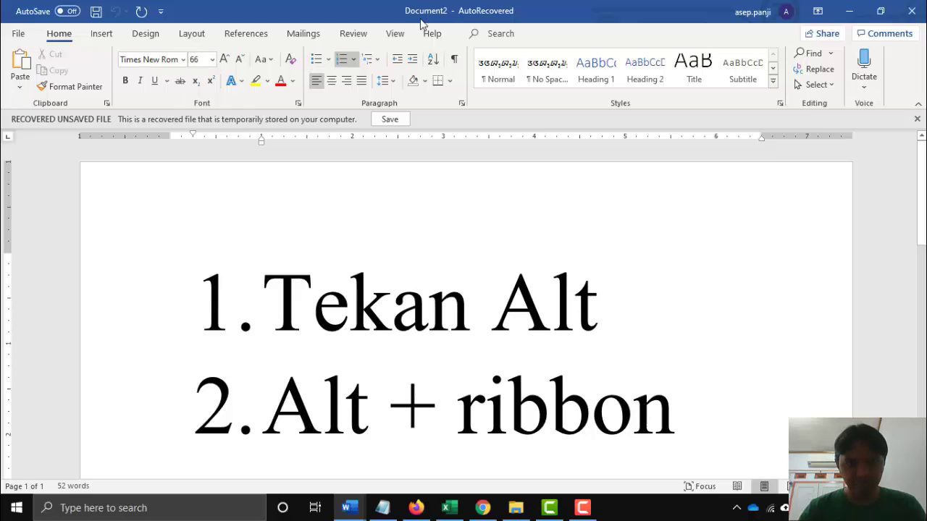
- Place the cursor at the end of "Tekan Alt" and display the ribbon's access-key hints, hiding them again
click(637, 297)
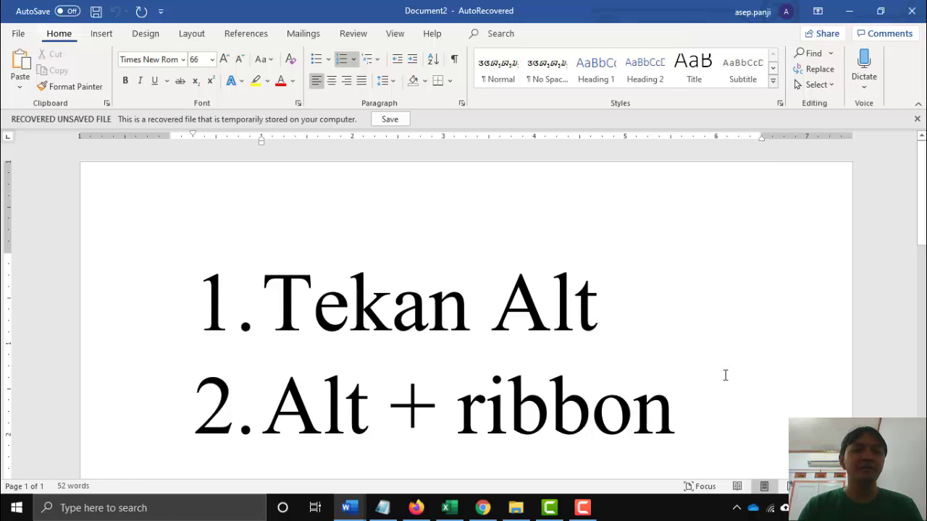
key(alt)
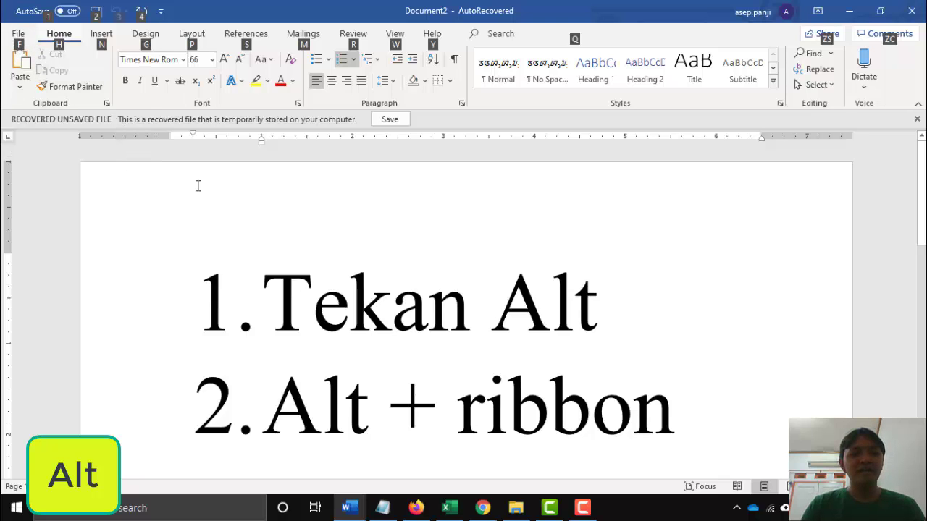
key(alt)
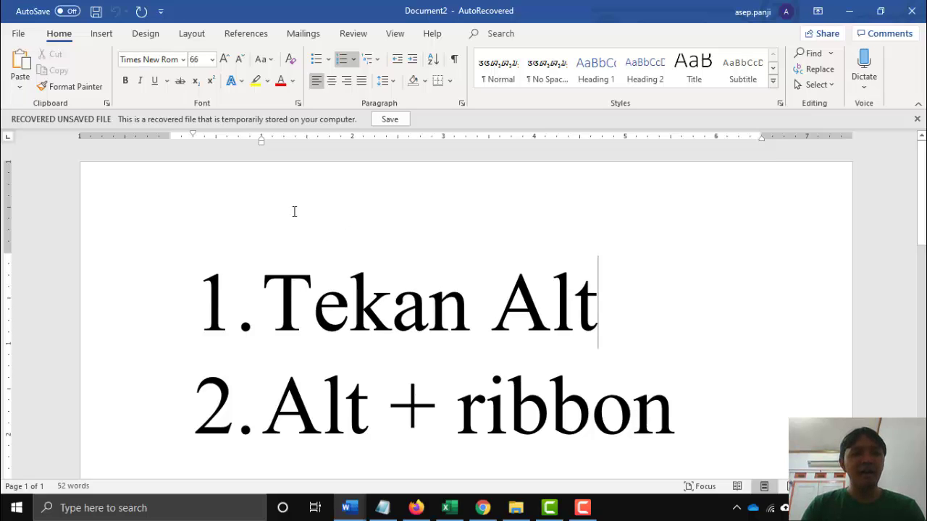
key(alt)
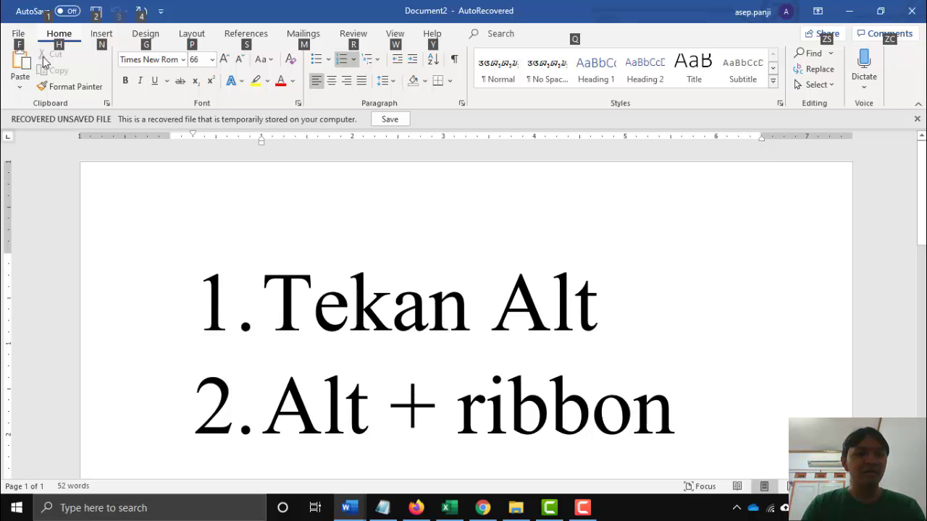
key(alt)
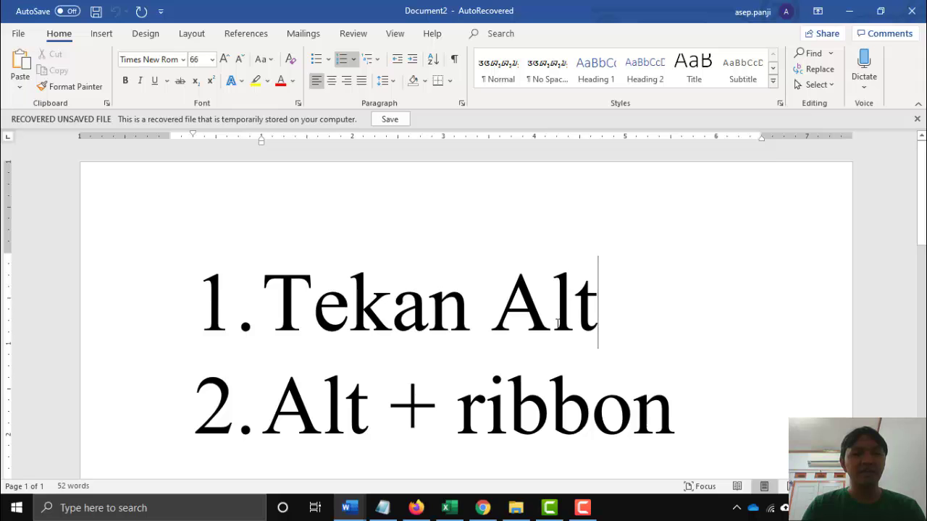
- Open the File page, look through the recent documents list, and return to the document
key(alt+f)
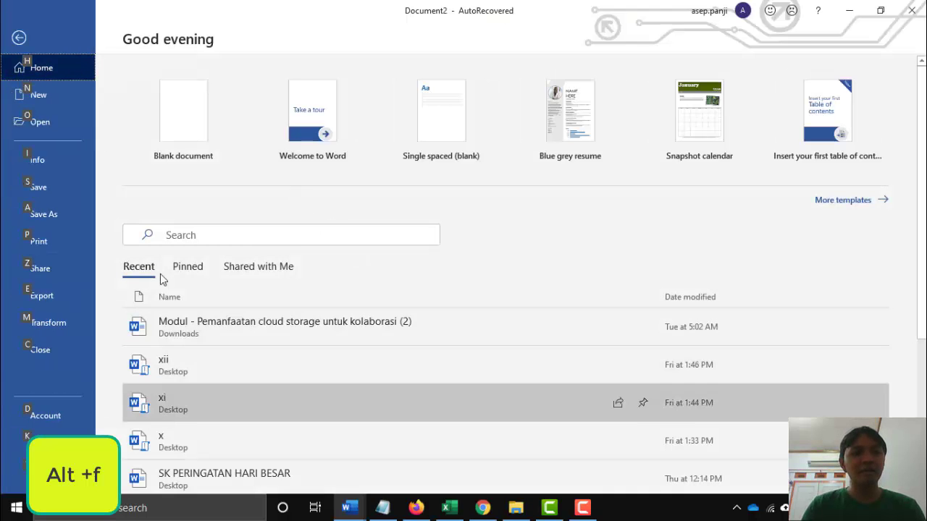
scroll(187, 334, down, 1)
scroll(187, 333, down, 3)
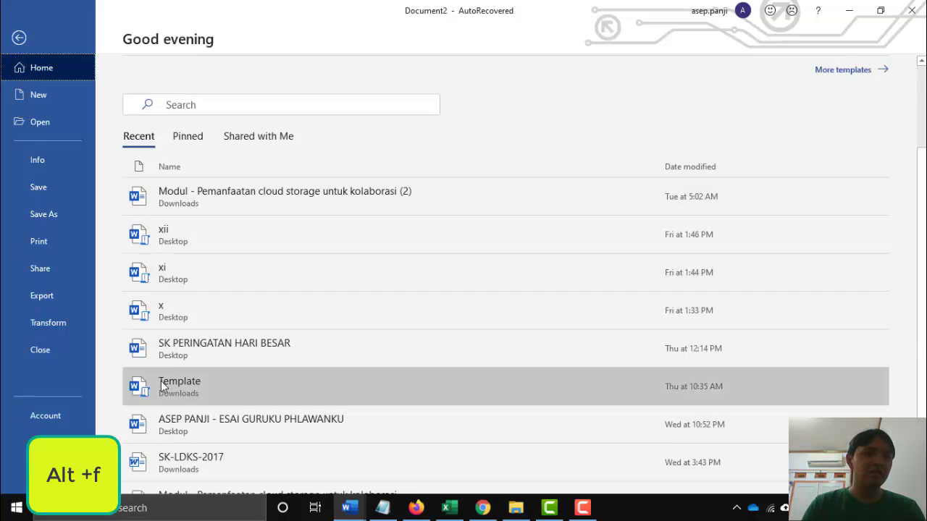
click(18, 38)
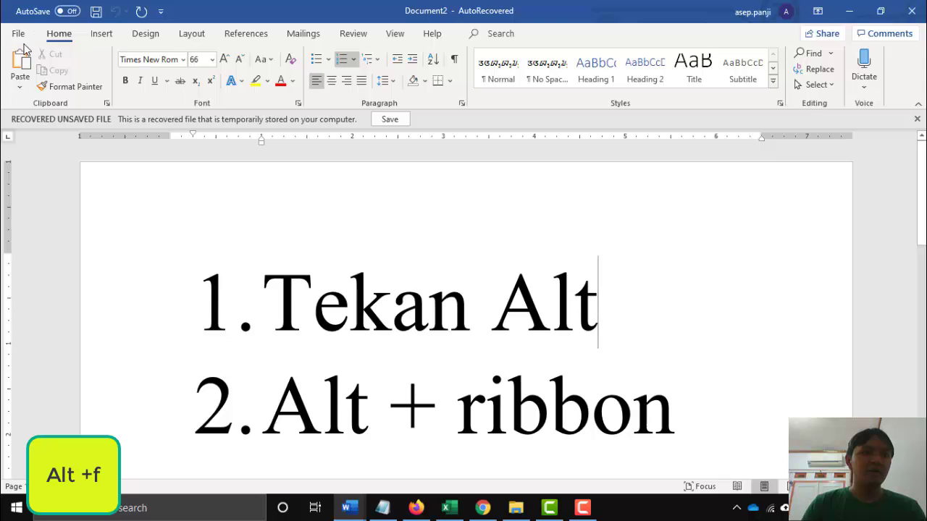
- Display the Insert commands with their access-key hints and open the Symbol gallery
key(Left)
key(alt)
key(n)
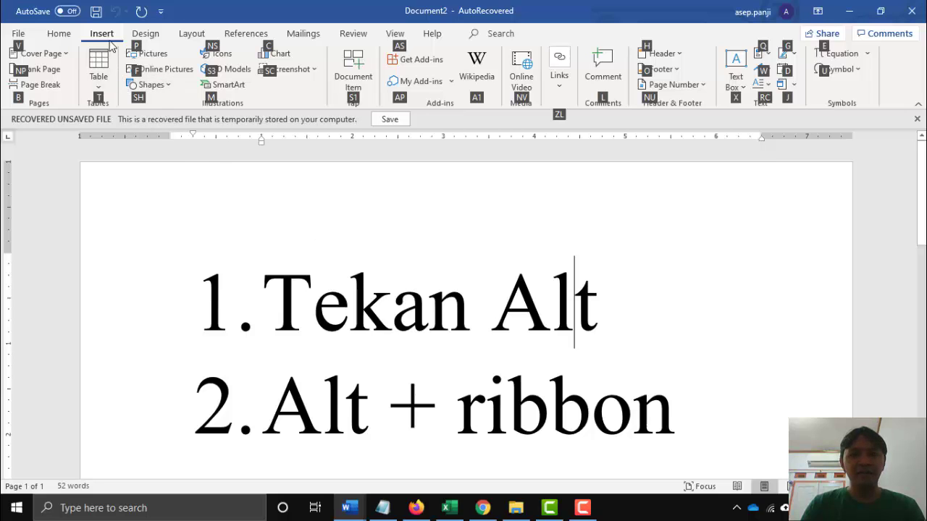
key(alt)
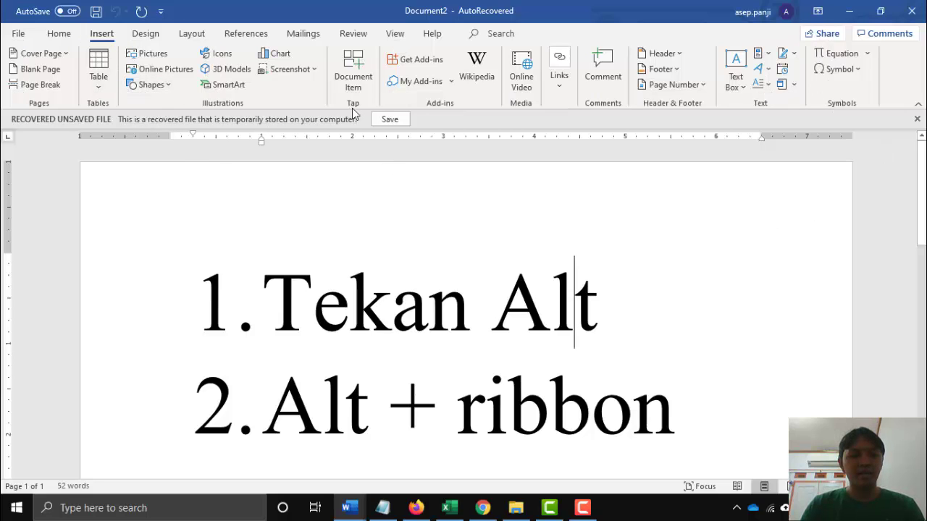
key(alt)
key(alt)
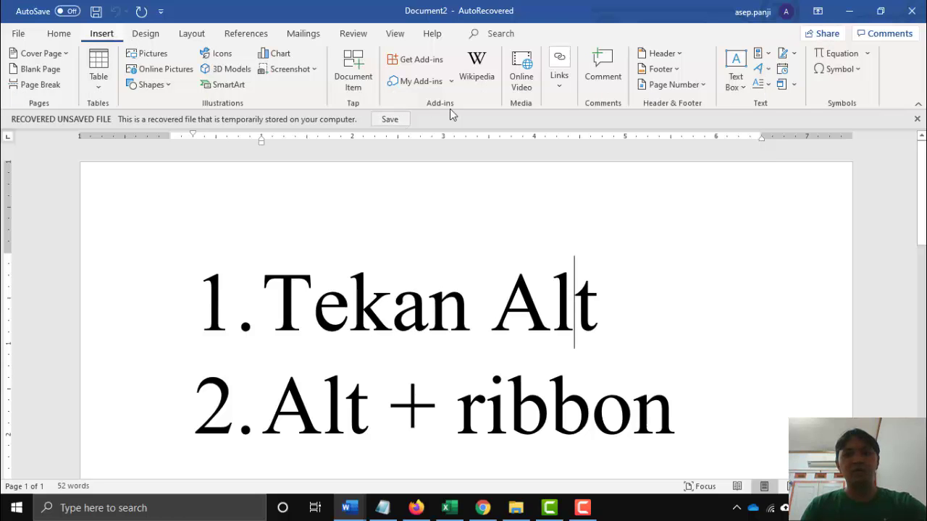
key(u)
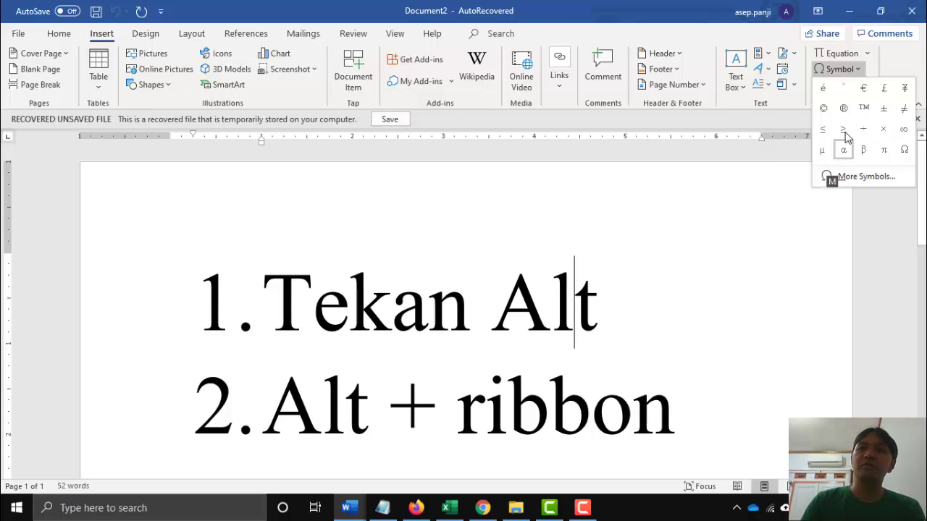
- Browse the symbols in the gallery down to More Symbols, and close the gallery without inserting anything
key(Down)
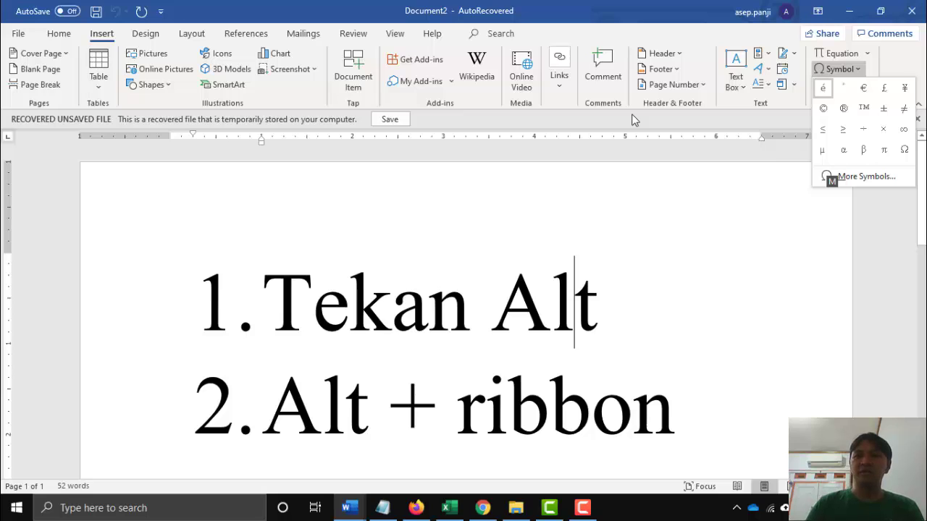
key(Down)
key(Right)
key(Right)
key(Down)
key(Down)
key(Left)
key(Left)
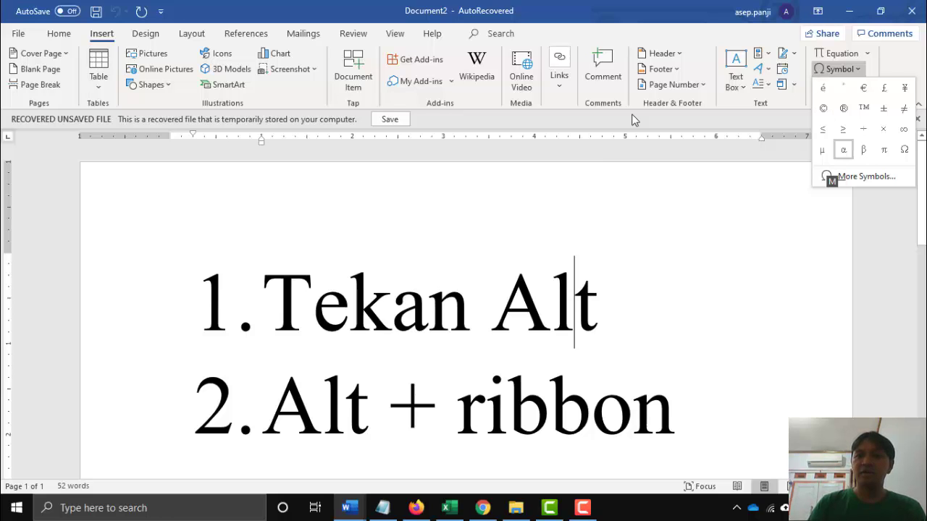
key(Down)
key(Down)
key(Up)
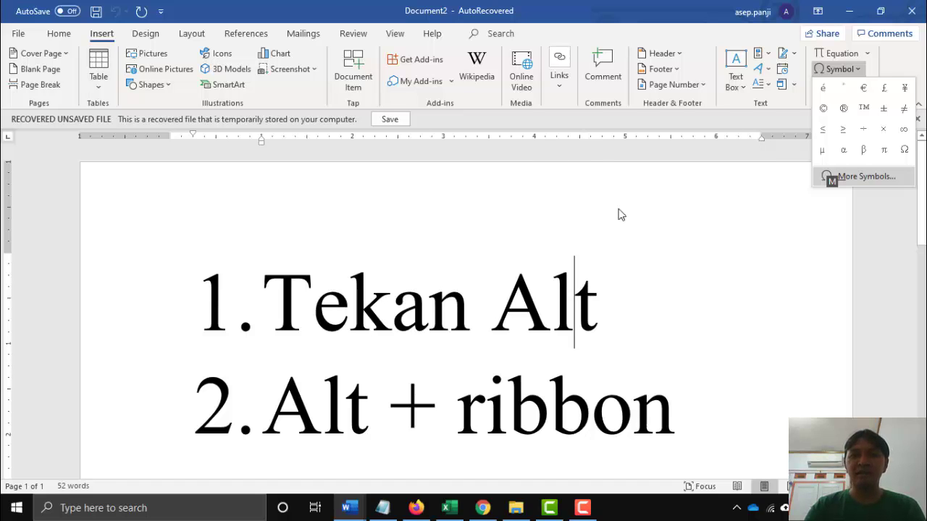
key(Escape)
key(Escape)
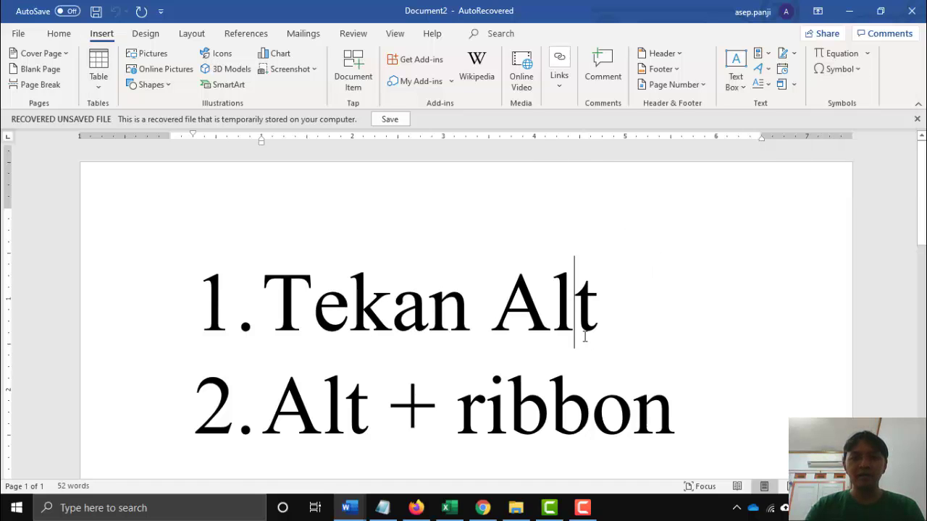
- Check the Insert access-key letter and add "n" after "Alt +" in the third list item
scroll(507, 312, down, 3)
click(467, 372)
scroll(470, 372, up, 1)
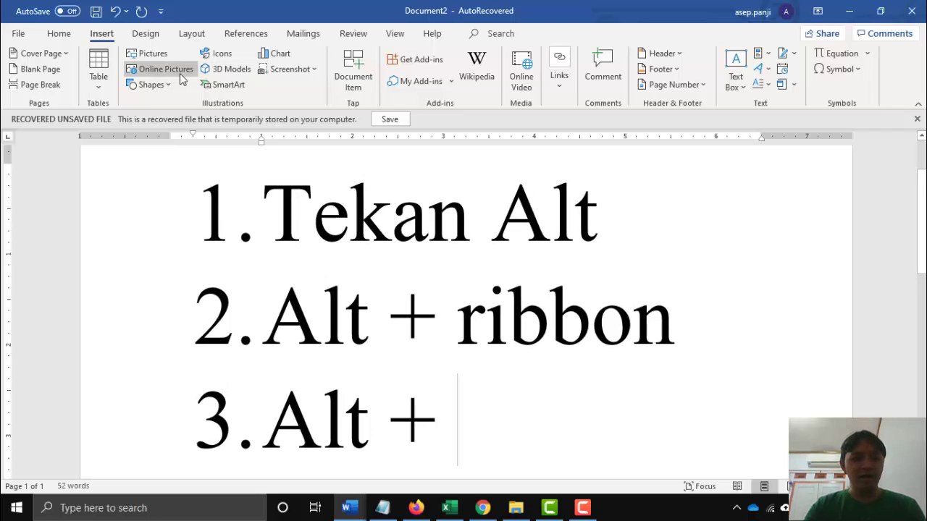
key(alt)
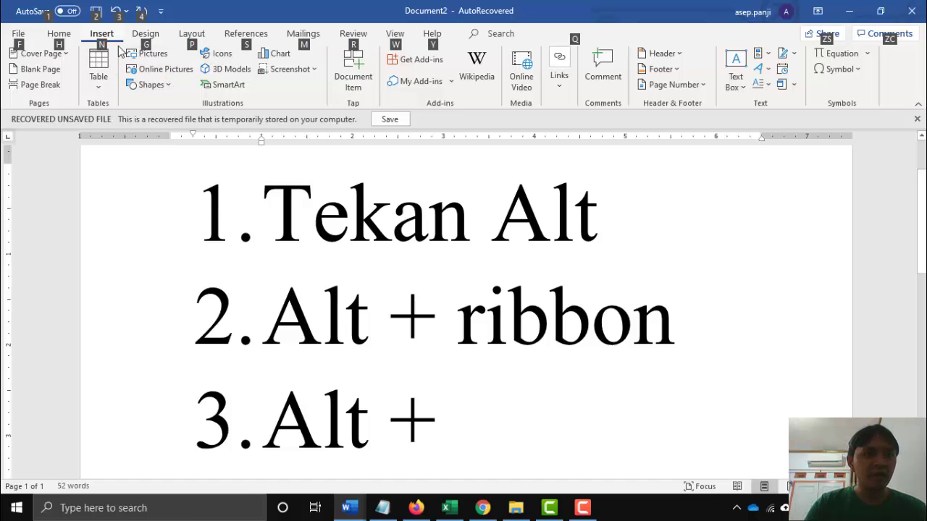
click(483, 422)
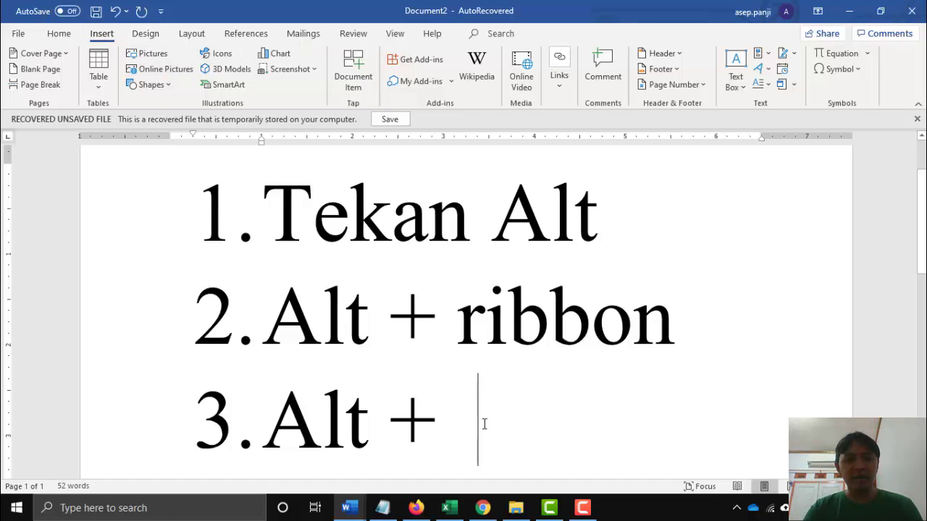
text(nkombinasi)
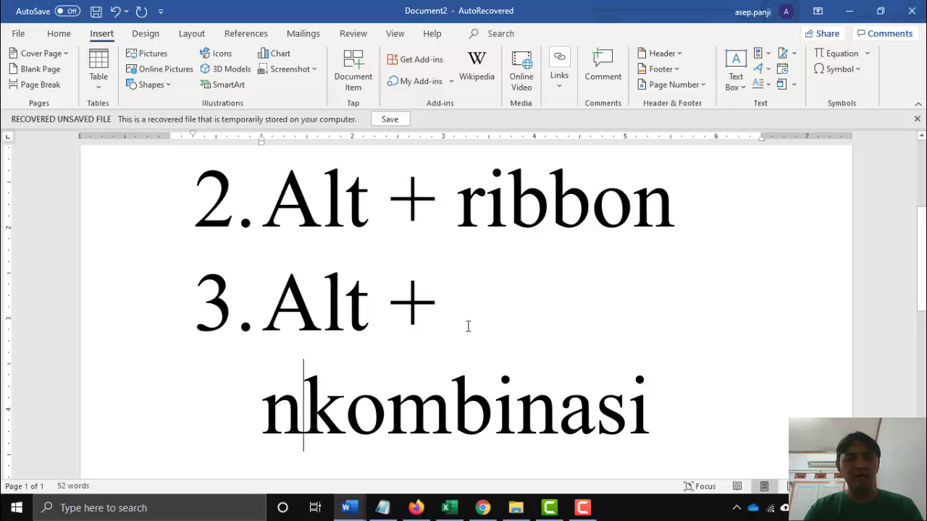
- Delete the text following "n", including "kombinasi" and the "Open a document: Ctrl + O" entry
key(Delete)
key(Delete)
key(Delete)
key(Delete)
key(Delete)
key(Delete)
key(Delete)
key(Delete)
key(Delete)
key(Delete)
key(Delete)
key(Delete)
key(Delete)
key(Delete)
key(Delete)
key(Delete)
key(Delete)
key(Delete)
key(Delete)
key(Delete)
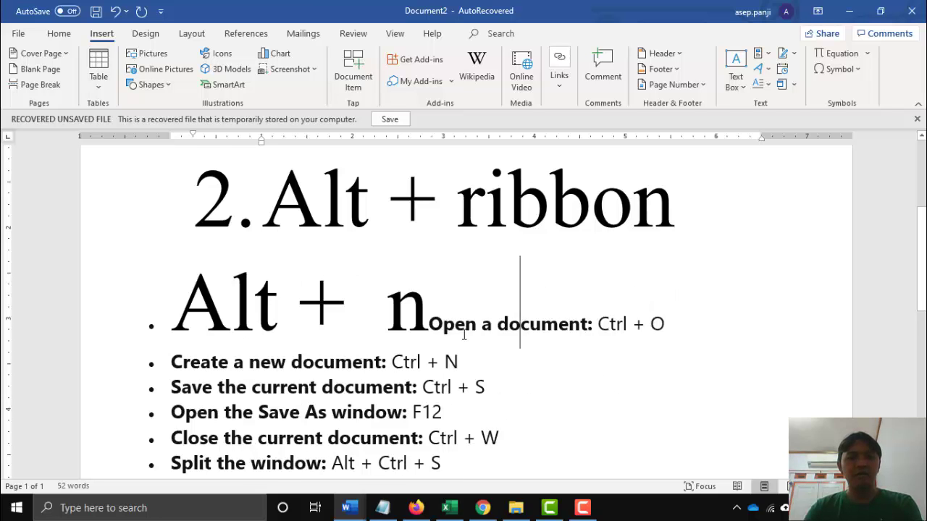
key(Delete)
key(Delete)
key(Delete)
key(Delete)
key(Delete)
key(Delete)
key(Delete)
key(Delete)
key(Delete)
key(Delete)
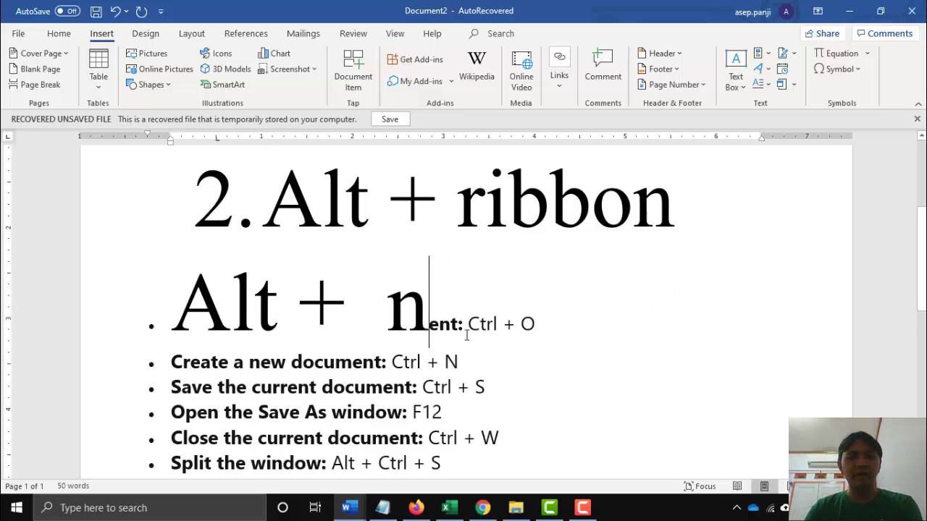
key(Delete)
key(Delete)
key(Delete)
key(Delete)
key(Delete)
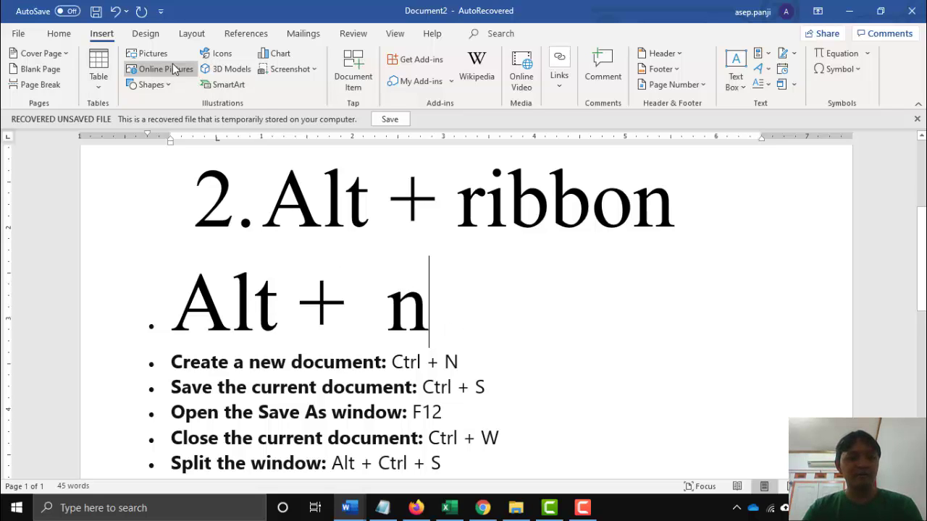
- Check the Insert commands' access-key hints and extend the "Alt + n" line with "+u+"
key(alt)
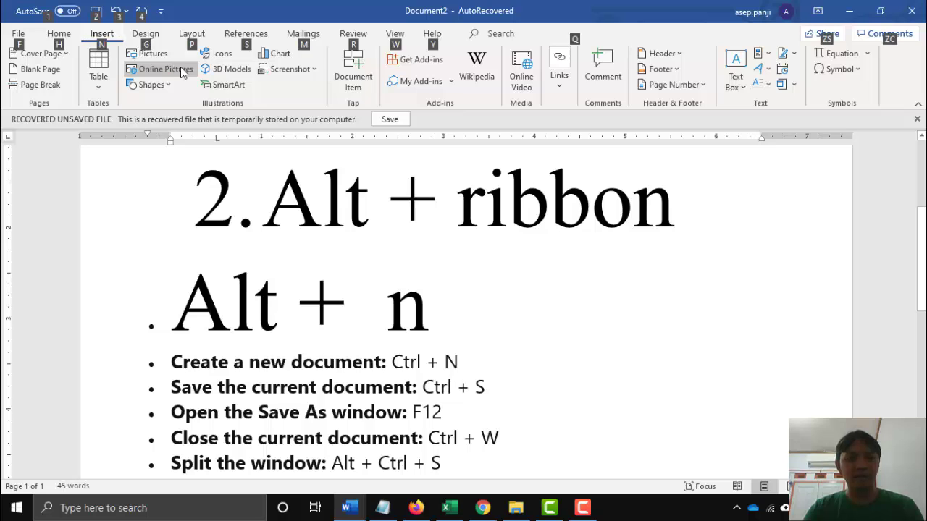
key(n)
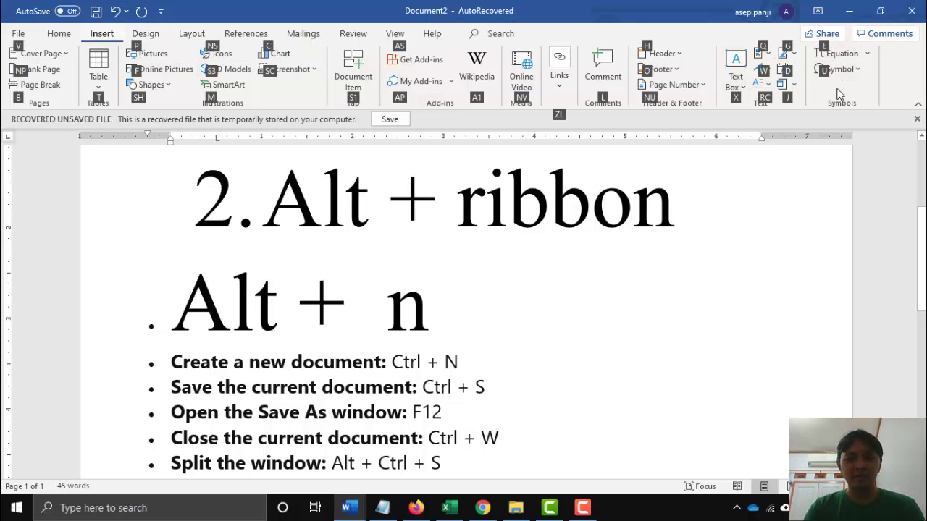
click(544, 310)
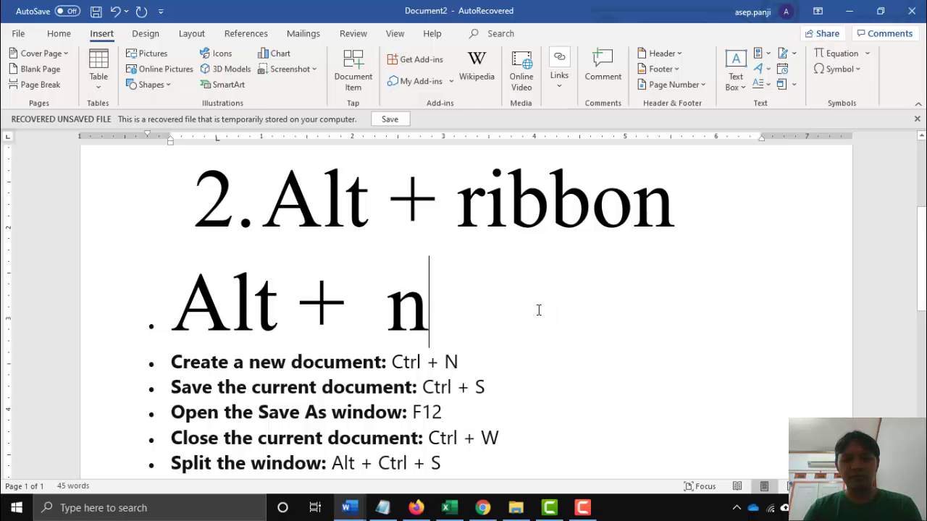
text(+u)
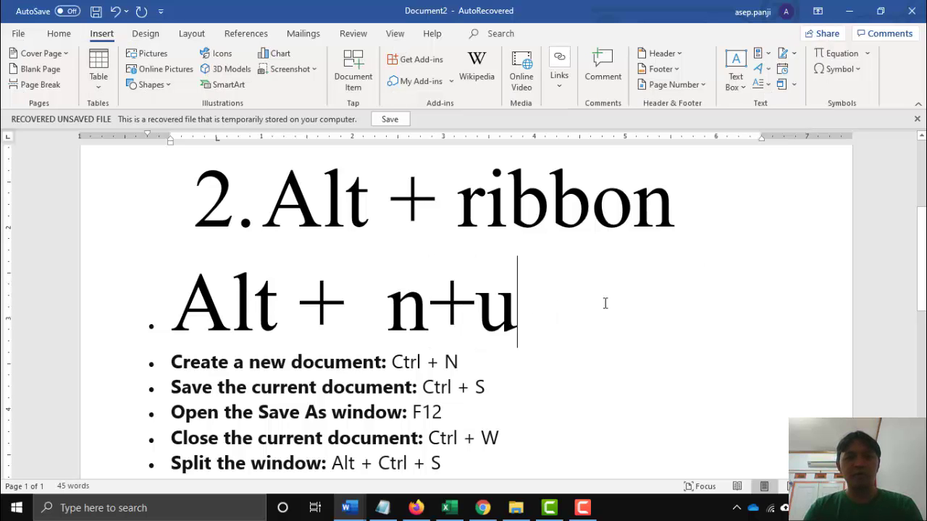
text(+)
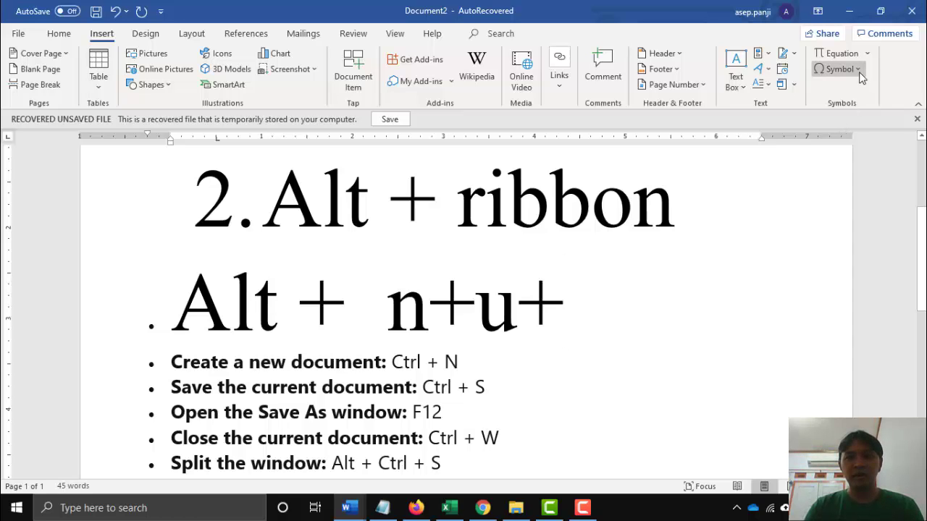
- Check the access key of More Symbols, dismiss the Symbol dialog, and complete the "Alt + n+u+" line with "m"
key(alt)
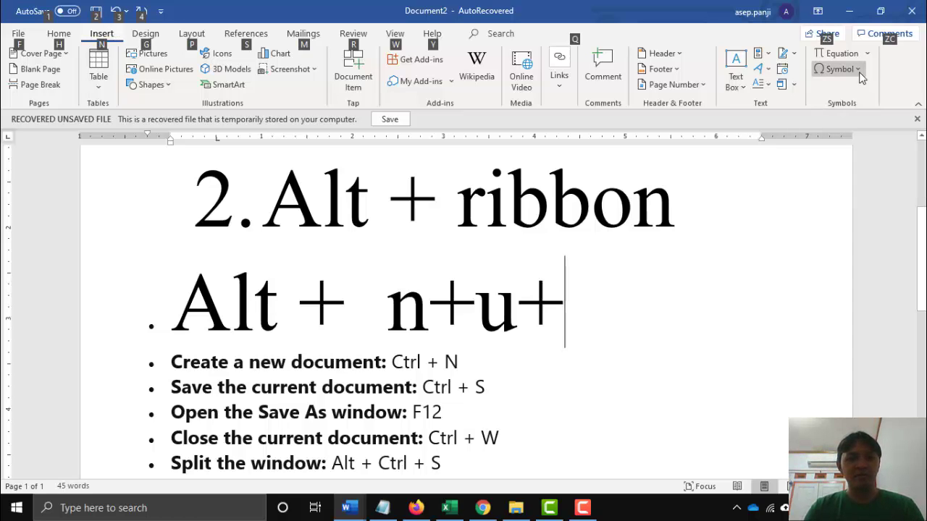
key(n)
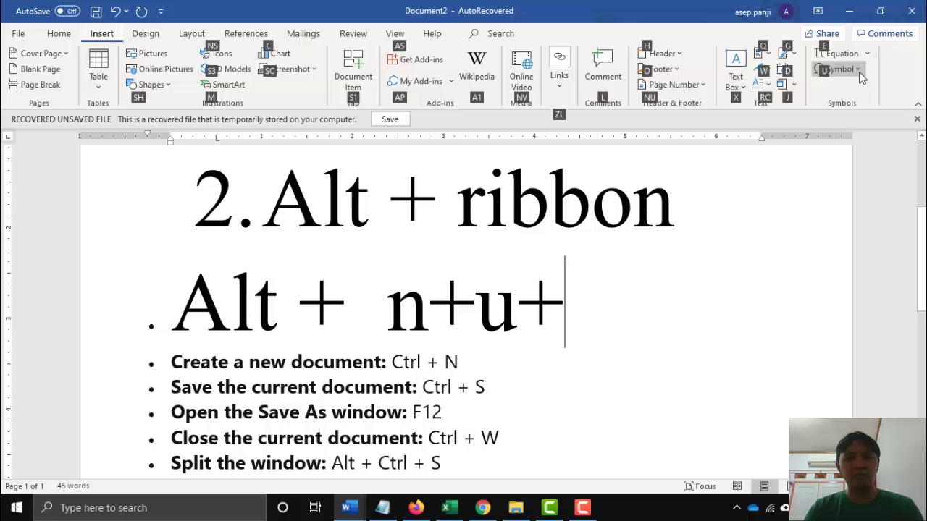
key(u)
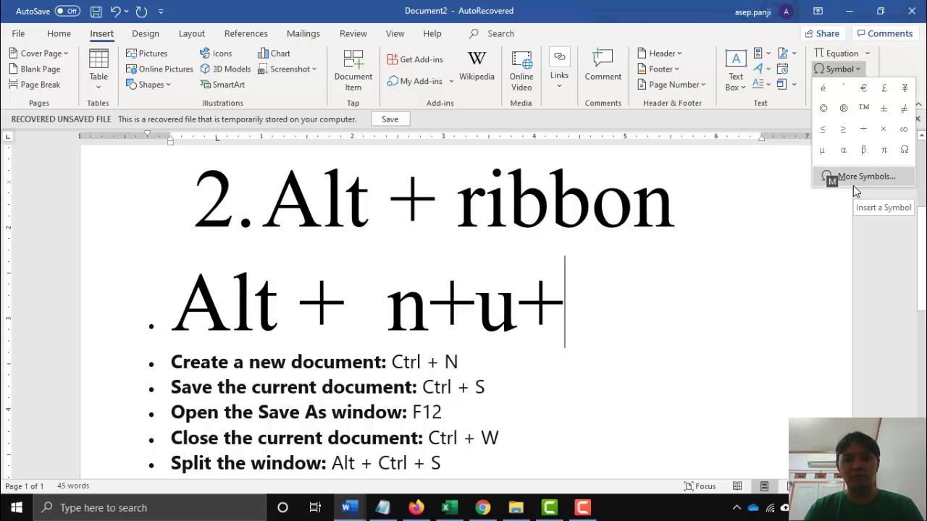
key(Escape)
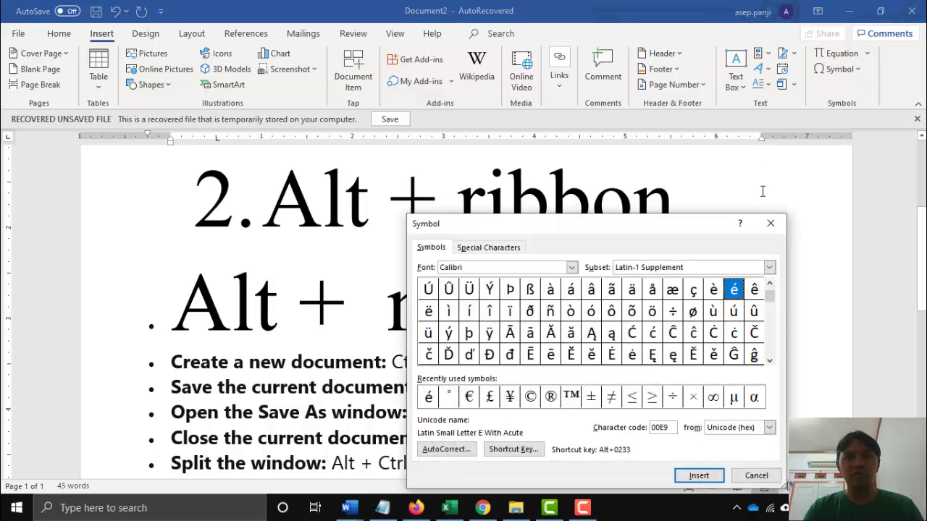
click(756, 475)
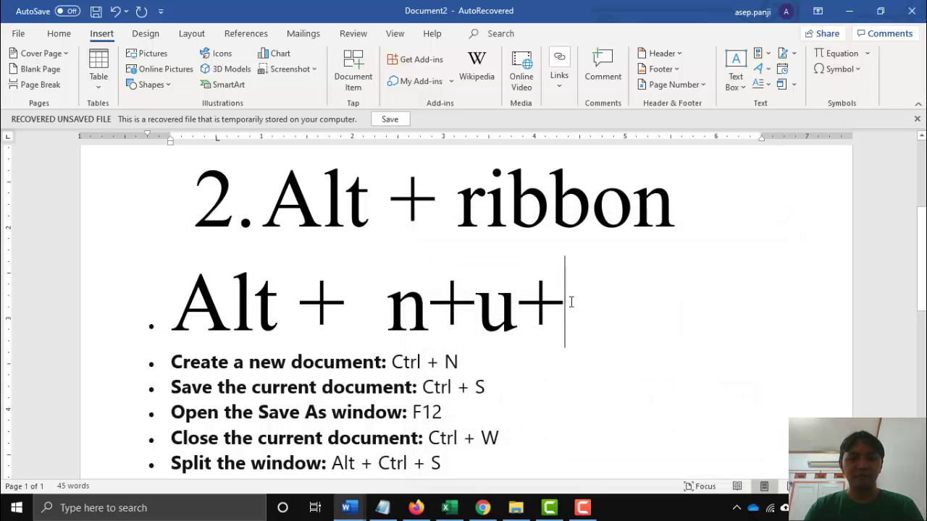
text(m)
- Open the Symbol dialog with the written access-key sequence, look at several Latin-1 Supplement characters, and close it without inserting any
key(alt)
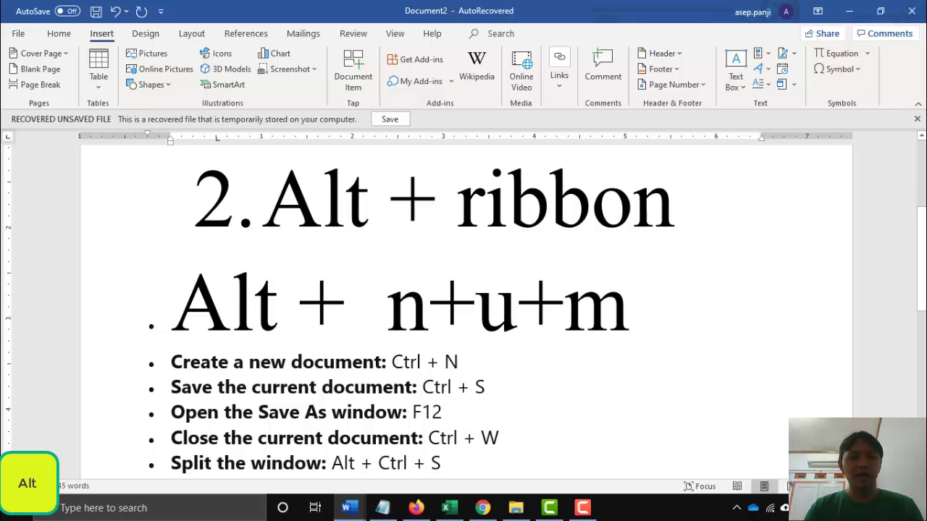
key(n)
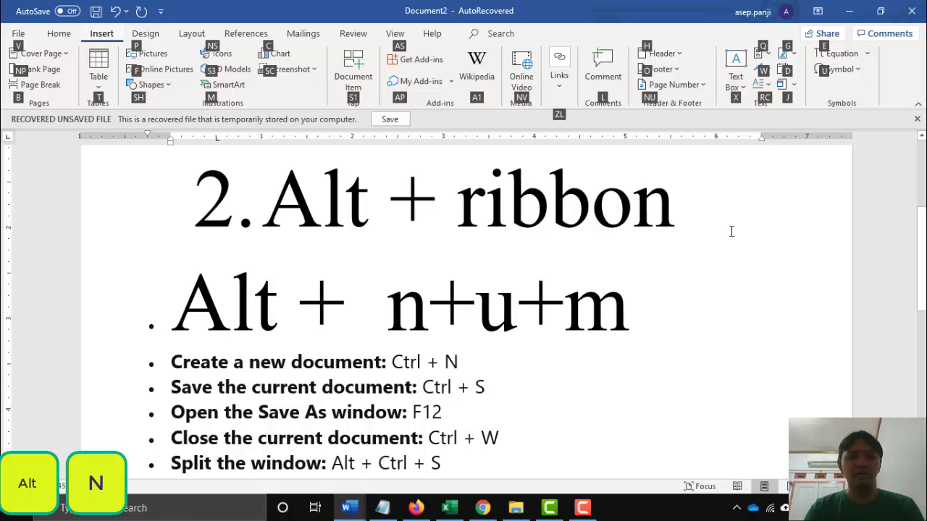
key(u)
key(m)
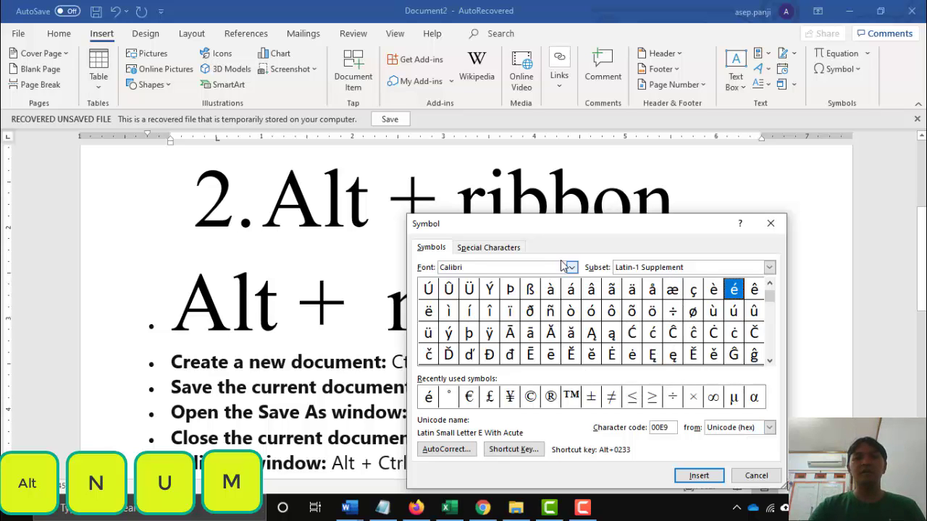
drag(459, 225, 384, 91)
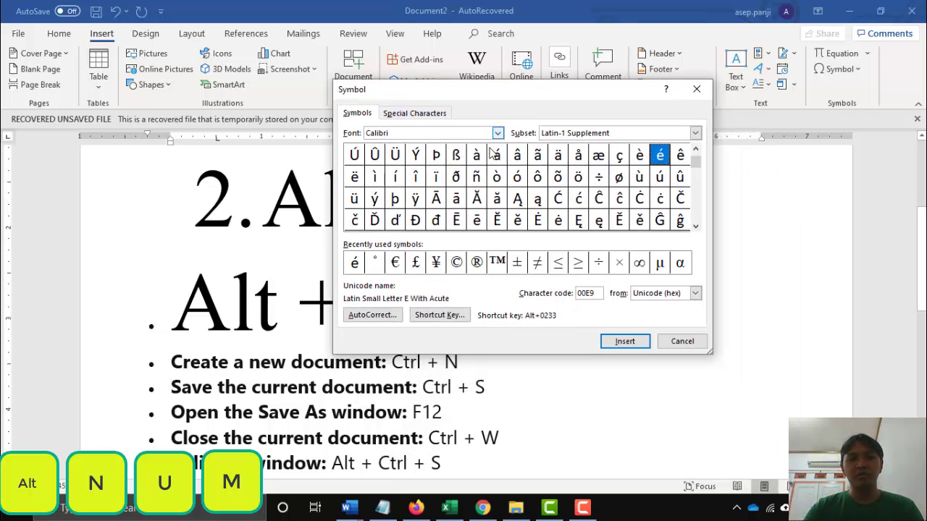
click(477, 199)
click(435, 177)
click(374, 177)
click(496, 178)
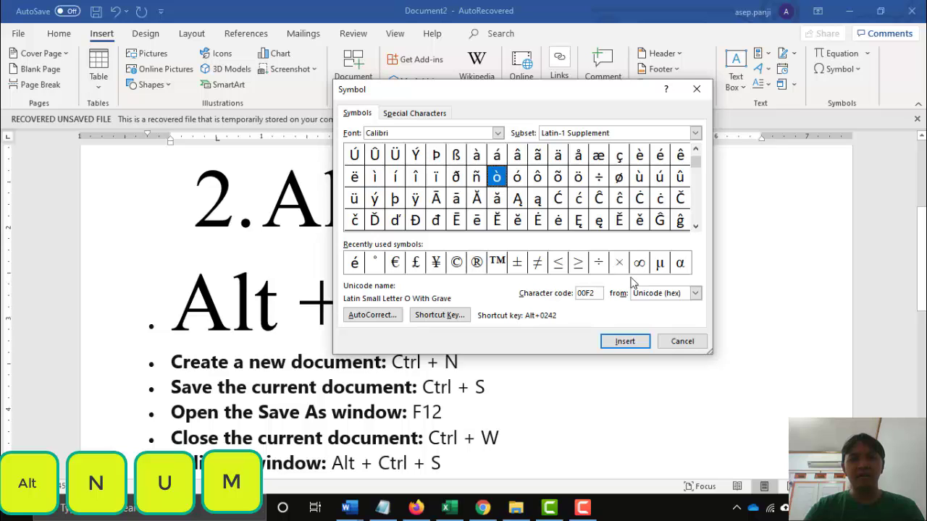
click(683, 341)
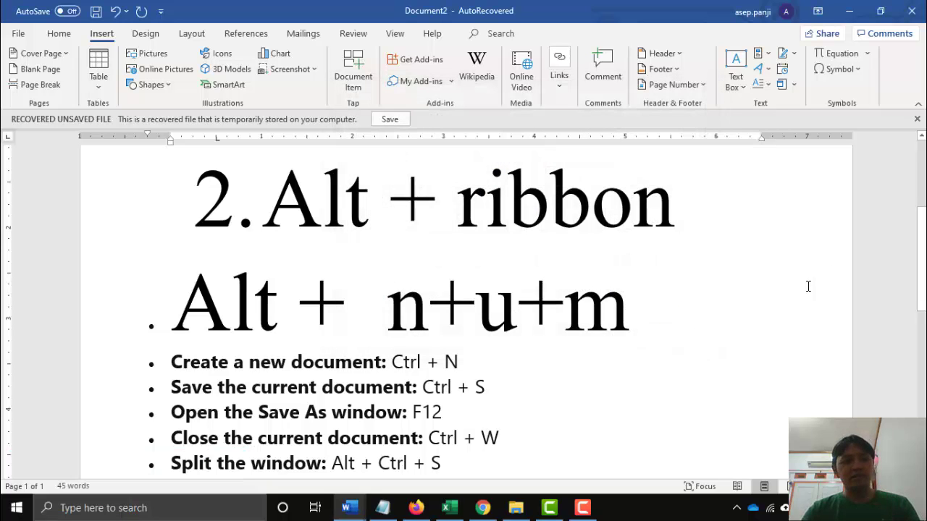
- Review the document from the numbered Alt instructions down to the list of document shortcuts
scroll(574, 438, down, 2)
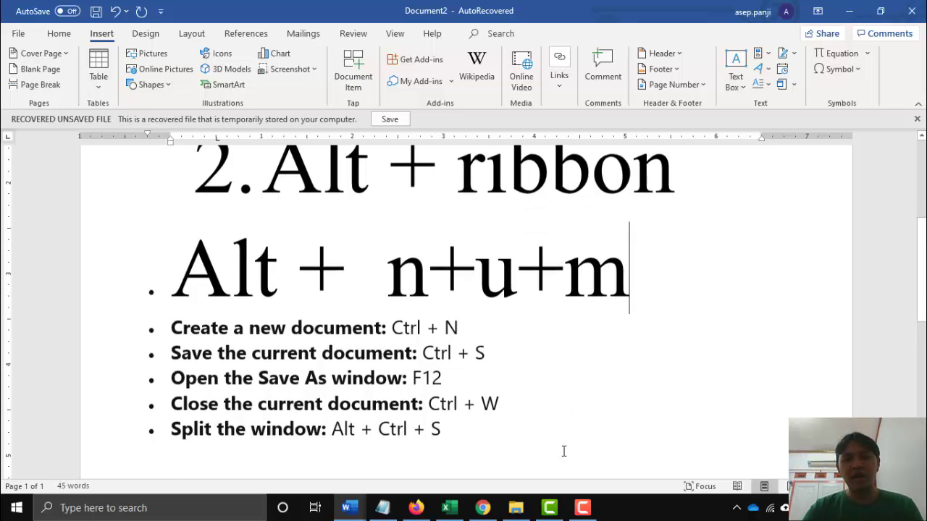
scroll(576, 440, up, 2)
scroll(579, 441, down, 3)
key(alt)
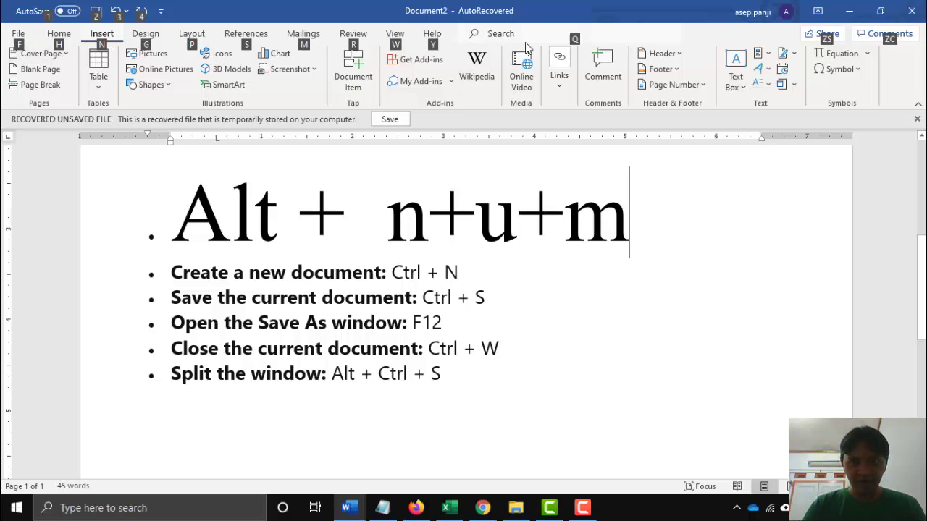
click(488, 305)
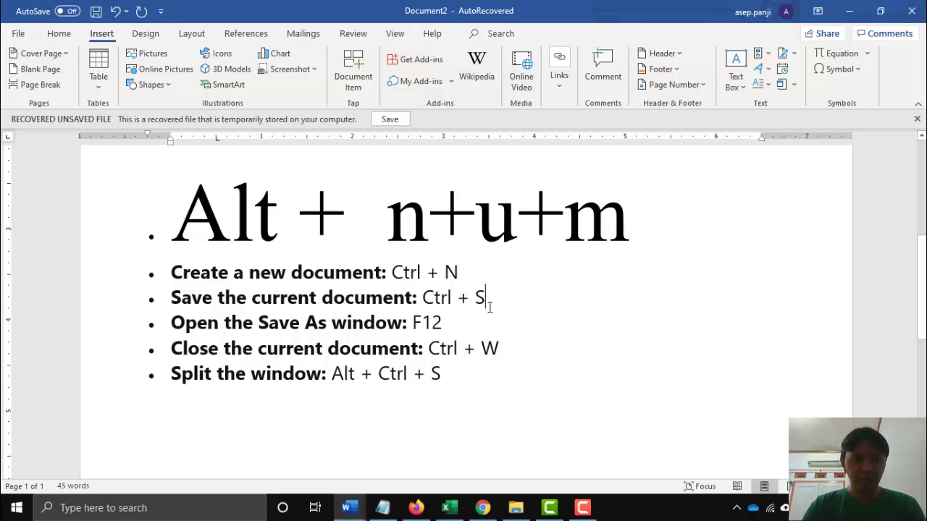
scroll(488, 307, up, 3)
scroll(554, 278, down, 3)
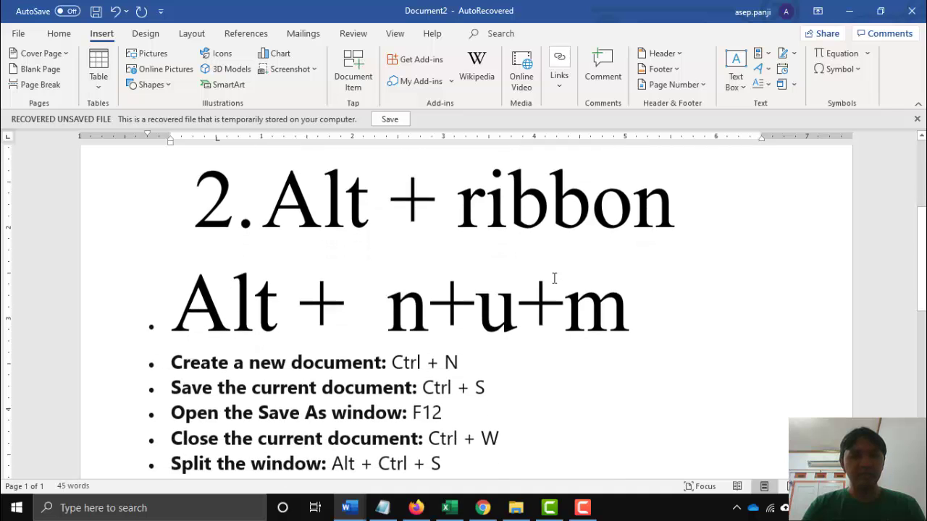
scroll(554, 278, up, 3)
scroll(554, 278, down, 3)
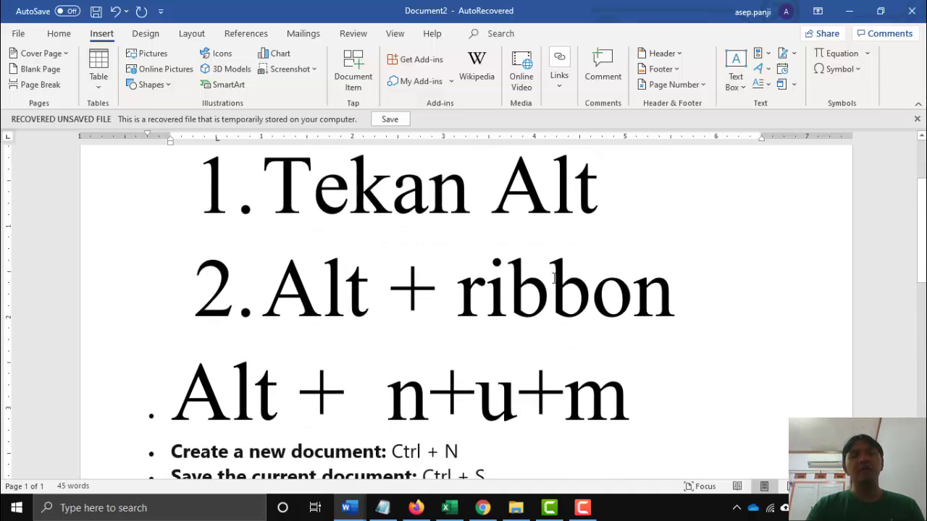
scroll(554, 278, up, 5)
scroll(554, 278, down, 4)
scroll(554, 278, down, 4)
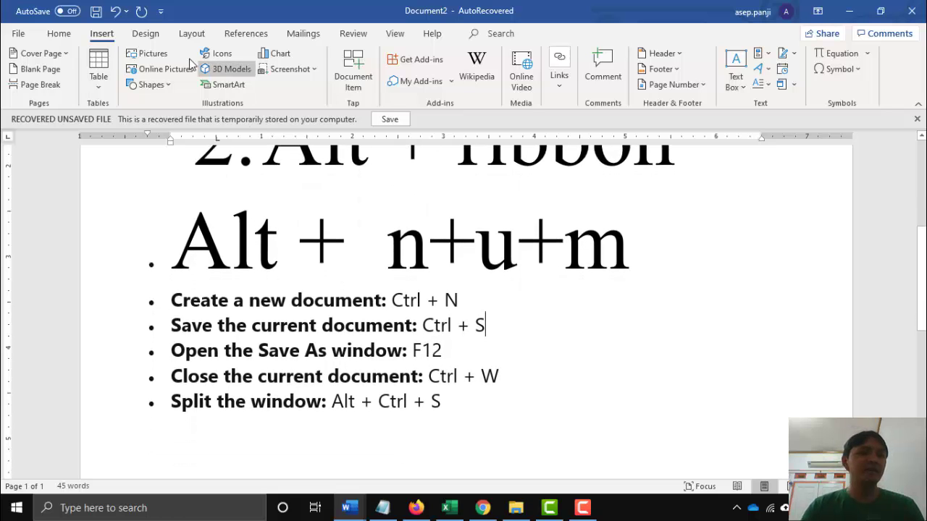
- View the New command on the File page, and create and close a new blank document twice
click(18, 33)
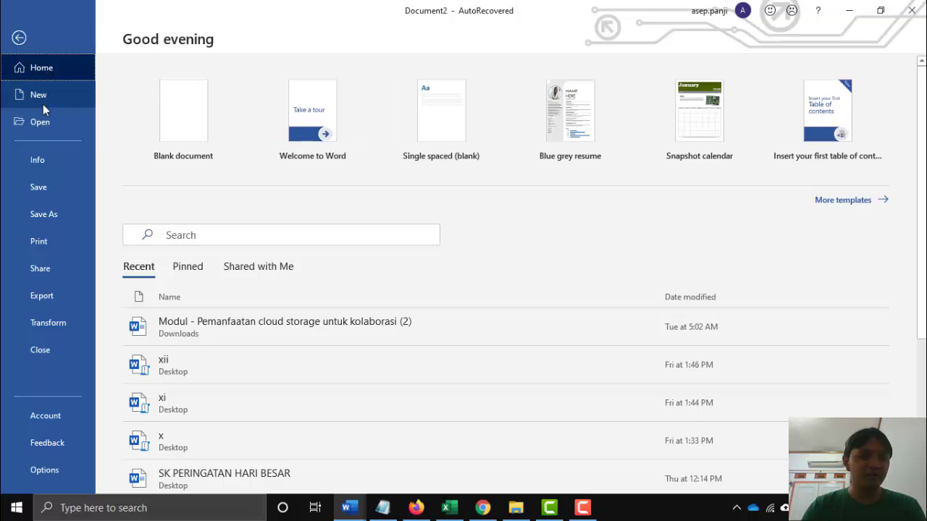
click(18, 37)
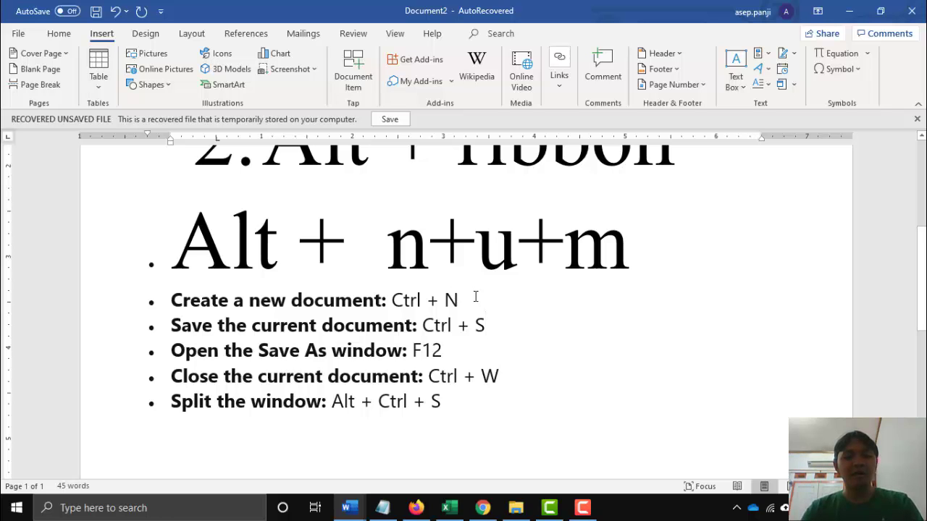
key(ctrl+n)
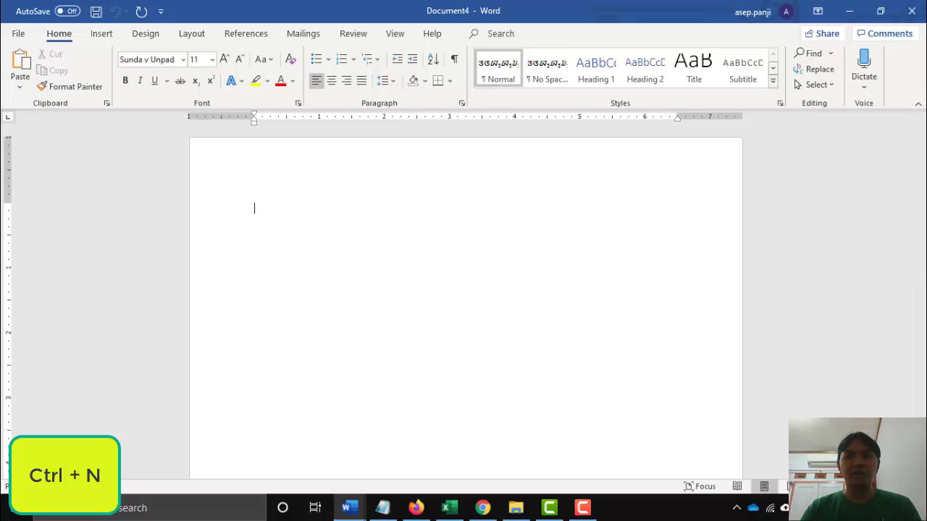
click(912, 11)
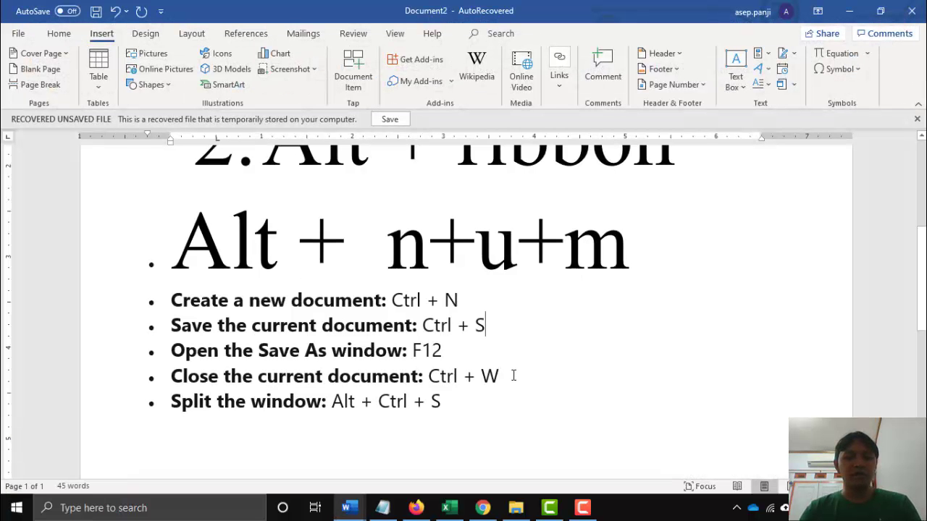
key(ctrl+n)
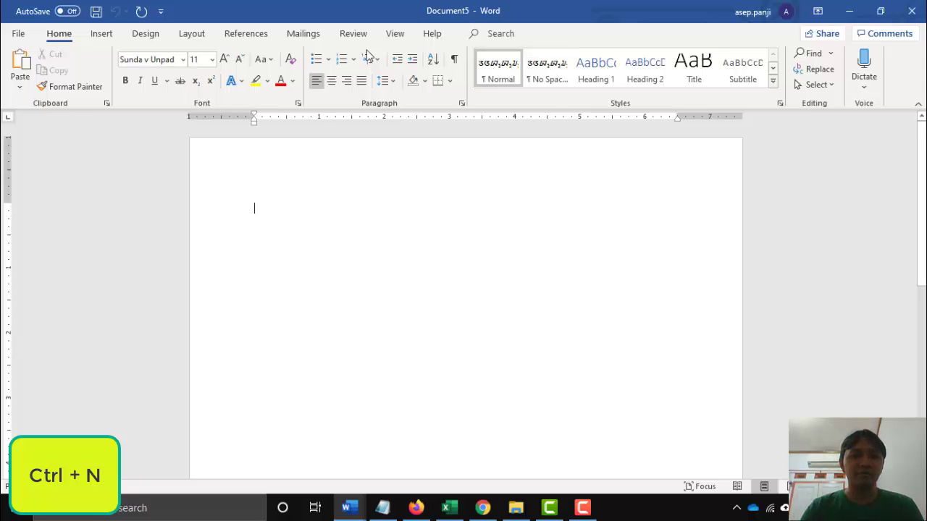
click(919, 13)
- Start saving the recovered document, and cancel the Save As dialog
scroll(535, 298, down, 1)
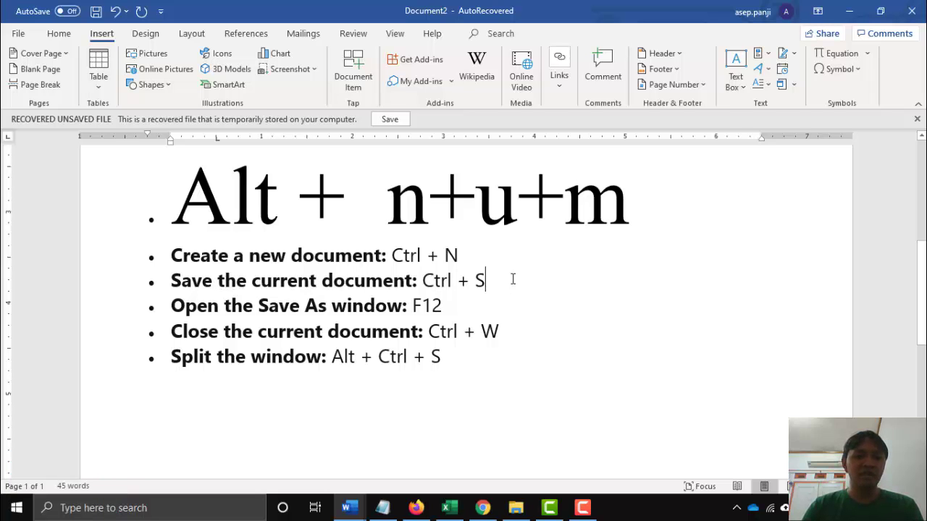
scroll(494, 280, up, 3)
scroll(495, 260, down, 3)
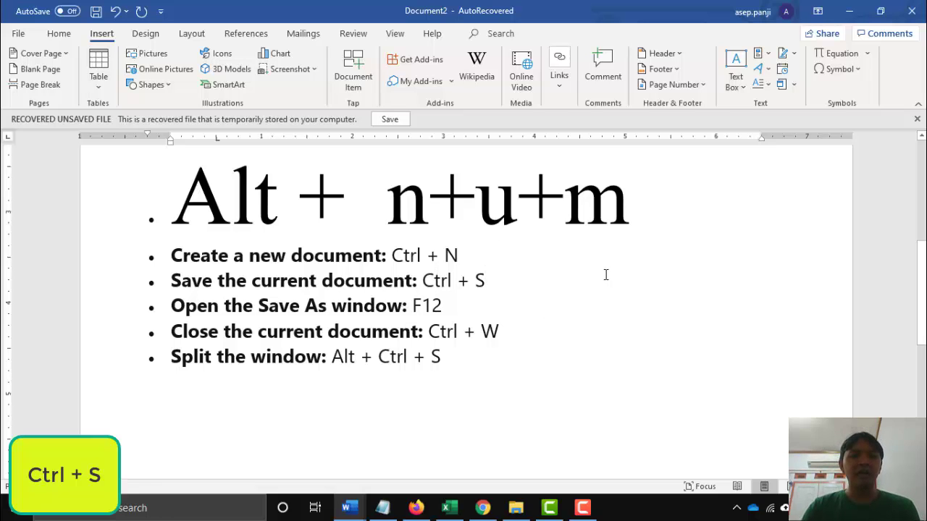
key(ctrl+s)
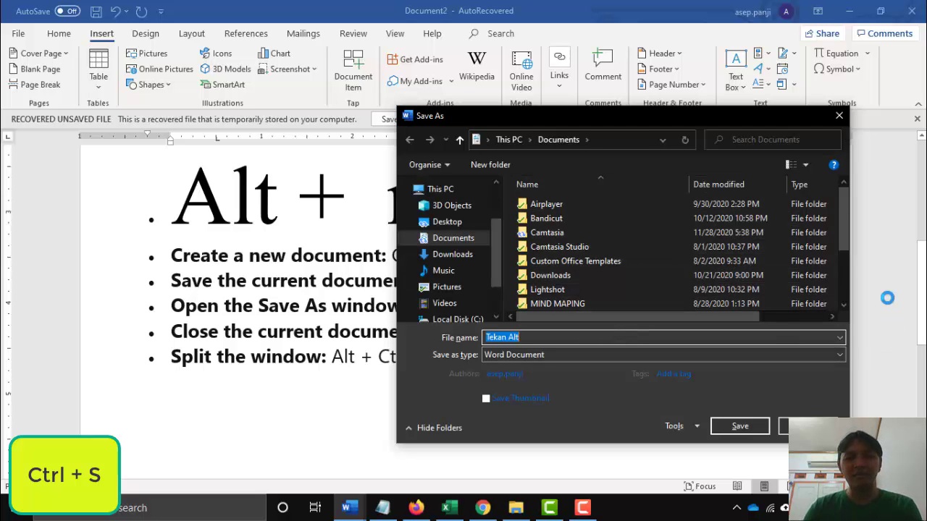
key(Escape)
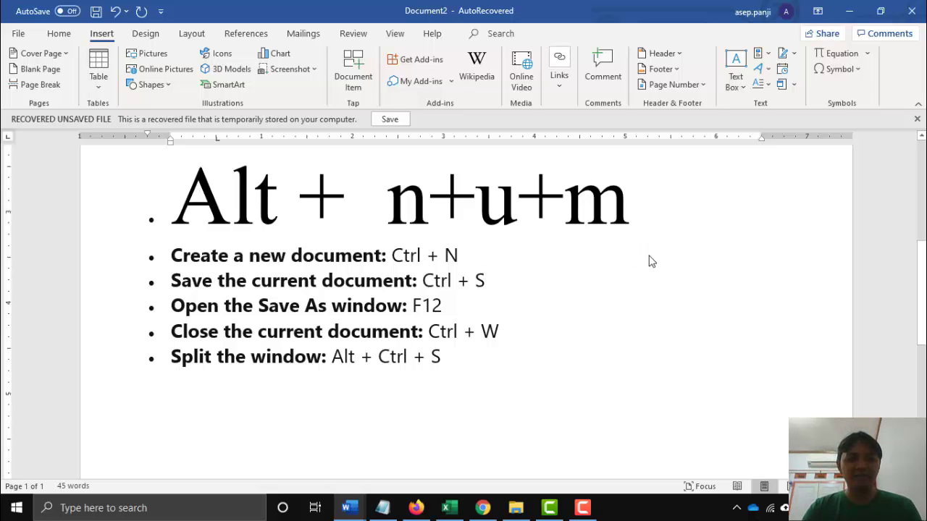
- Save the document as the Word Document "short cut" in the Documents folder, and save it once more
key(ctrl+s)
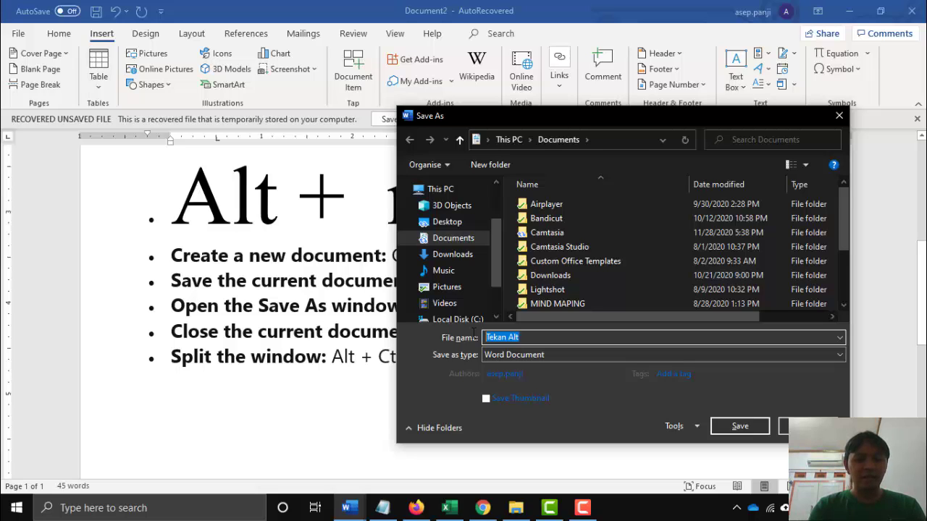
text(short cut)
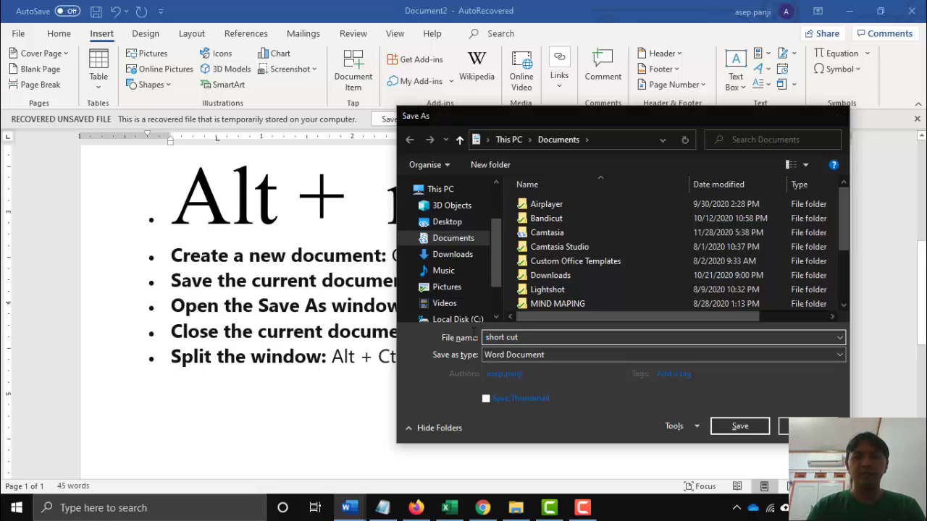
key(Return)
scroll(540, 248, up, 1)
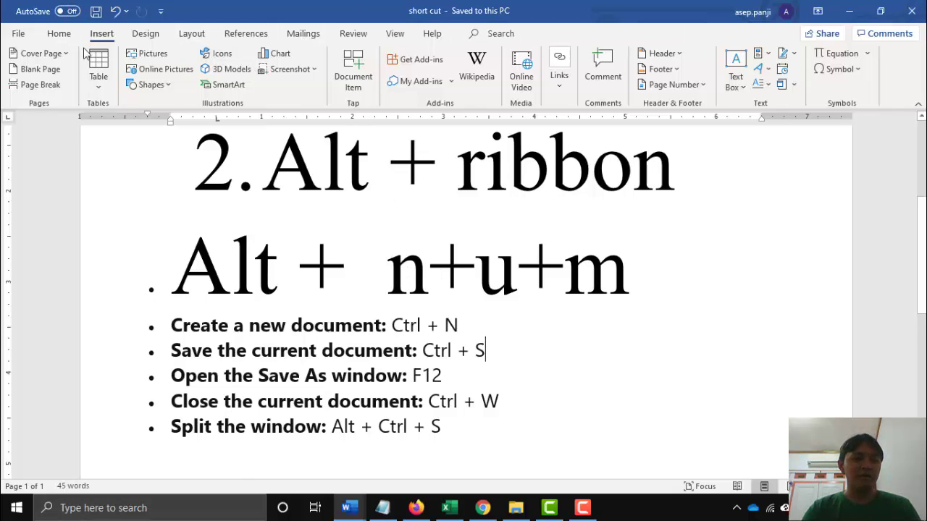
key(ctrl+s)
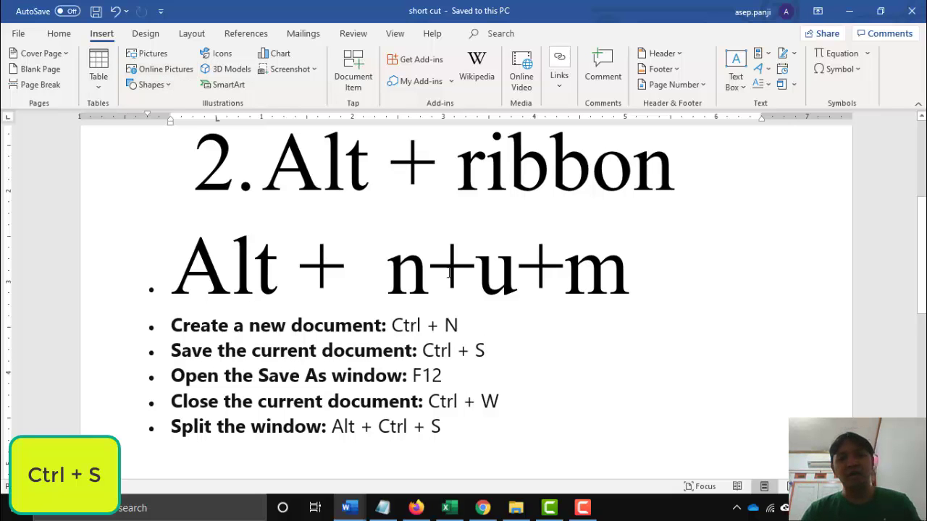
scroll(491, 328, down, 2)
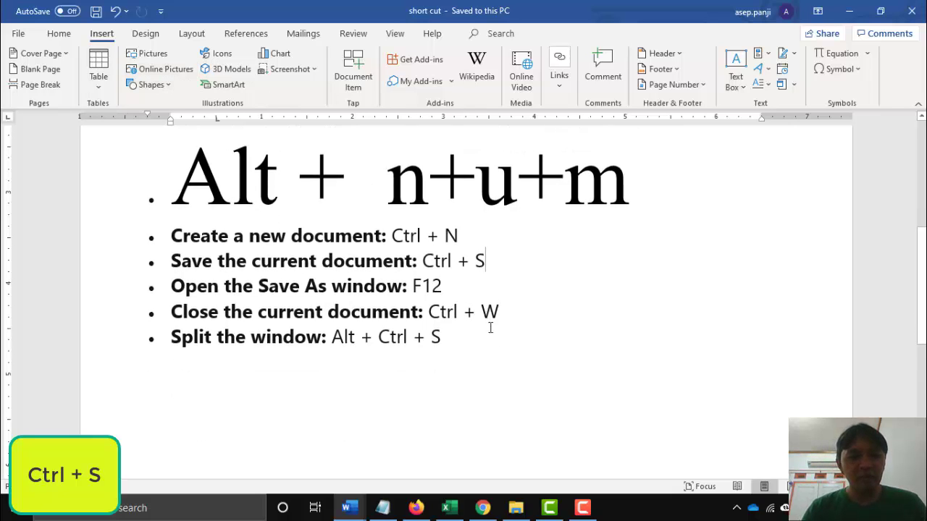
scroll(349, 338, up, 1)
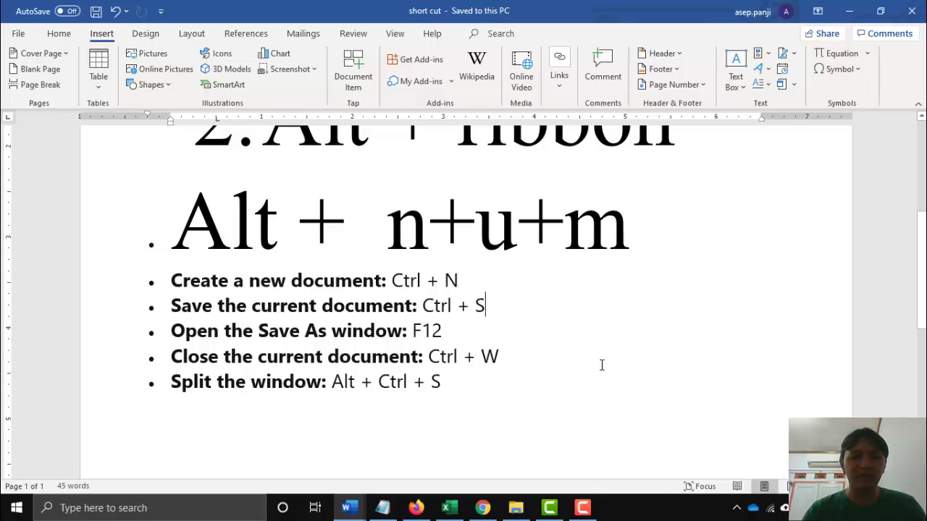
scroll(658, 379, up, 1)
scroll(543, 371, down, 1)
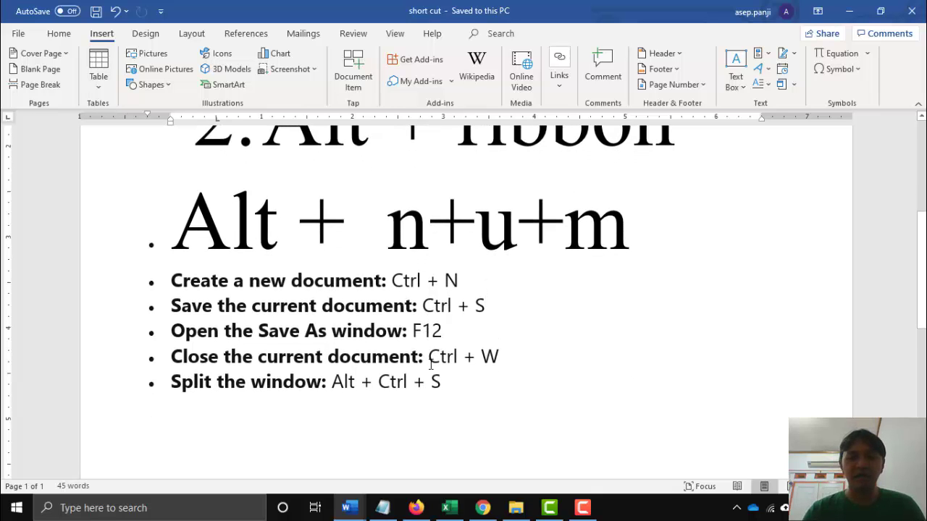
scroll(626, 396, up, 2)
scroll(628, 397, down, 1)
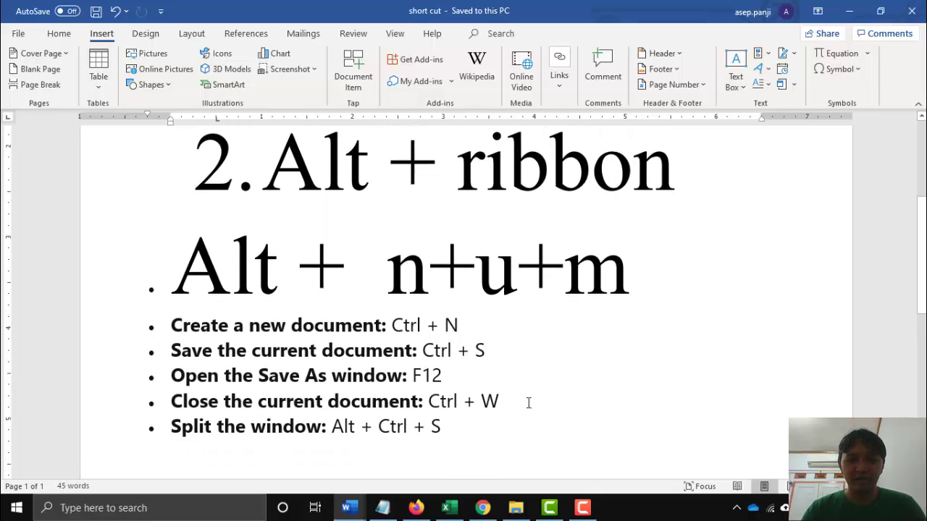
scroll(528, 403, down, 1)
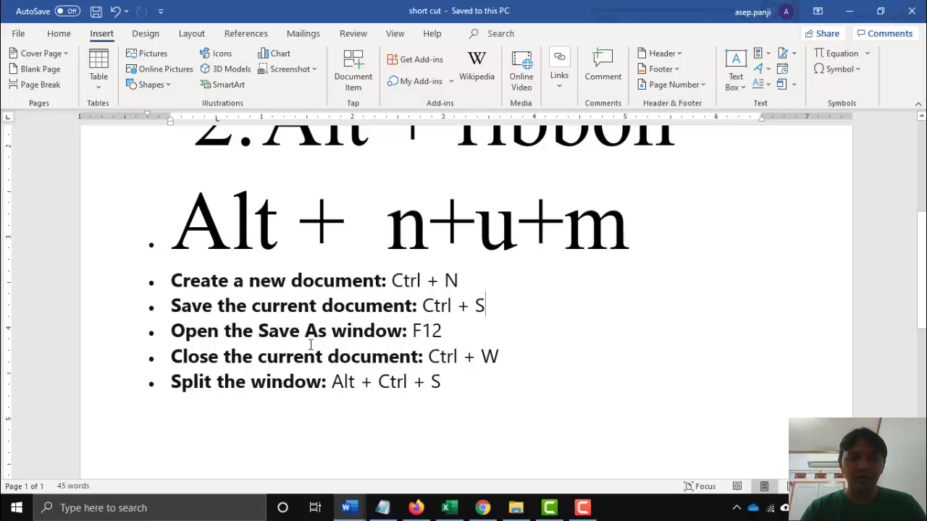
- Examine the F12 entry for opening the Save As window and the document's surrounding Alt instructions and shortcut list
drag(443, 331, 414, 331)
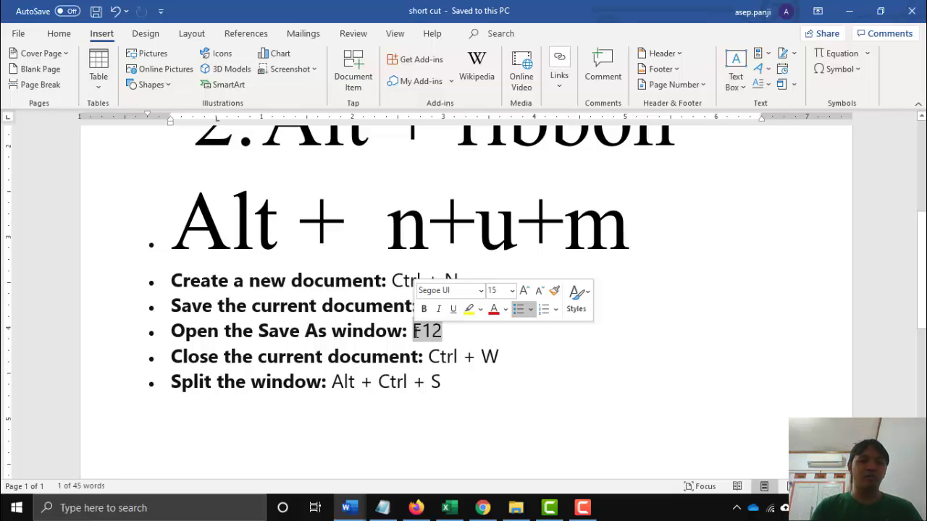
click(478, 331)
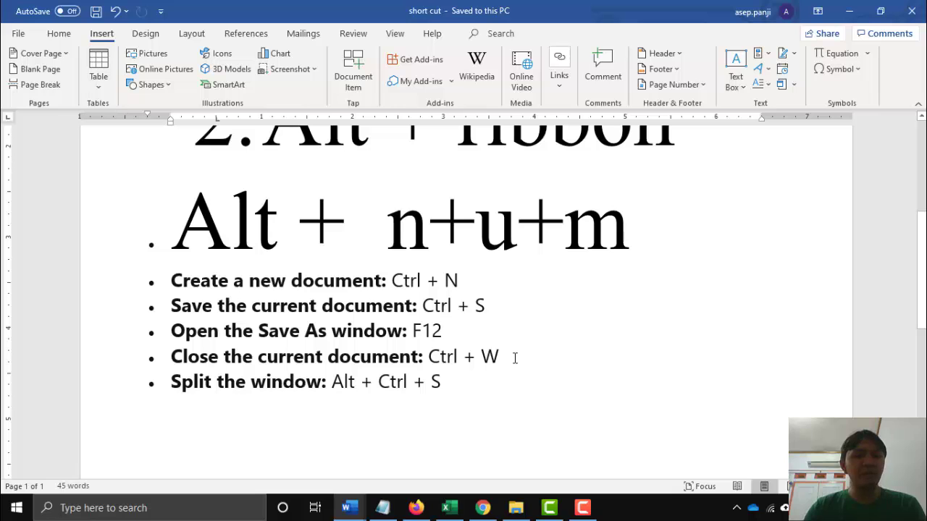
scroll(388, 141, up, 5)
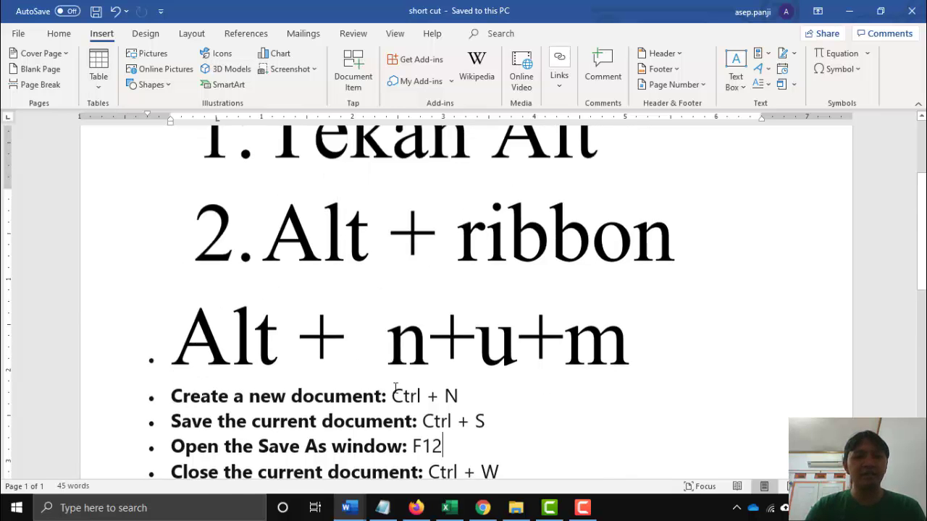
scroll(448, 288, down, 4)
scroll(448, 288, up, 3)
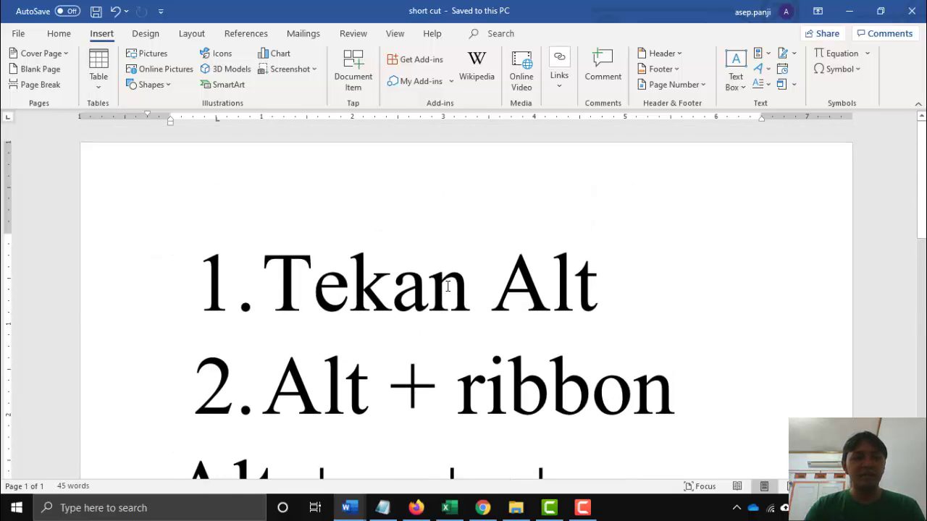
scroll(448, 288, down, 3)
scroll(448, 286, up, 3)
scroll(448, 287, down, 3)
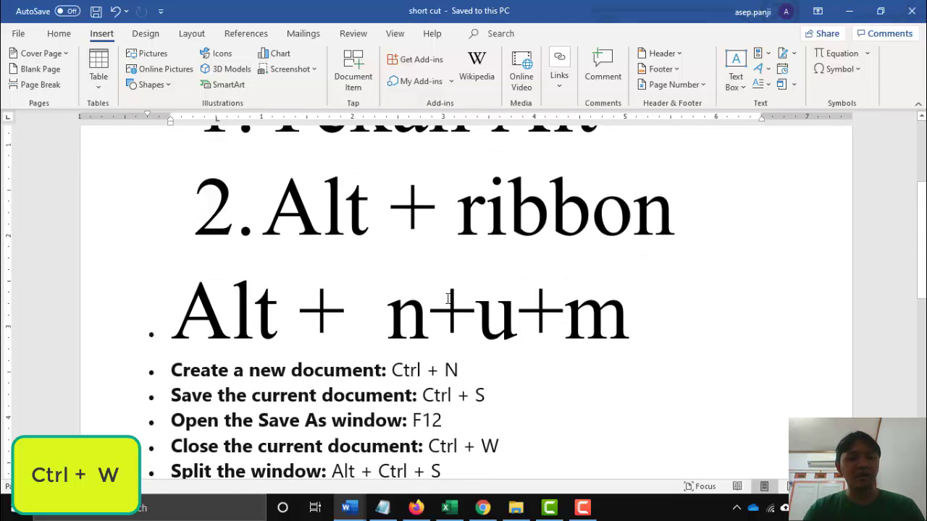
- Close the short cut document, and reopen it from the recent files list via the recovered Document1 window
key(ctrl+w)
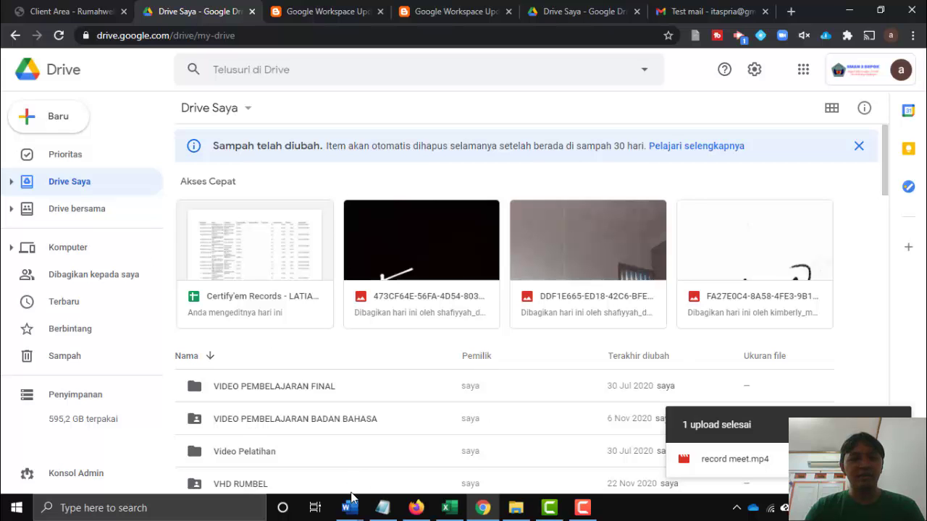
mouse_move(351, 505)
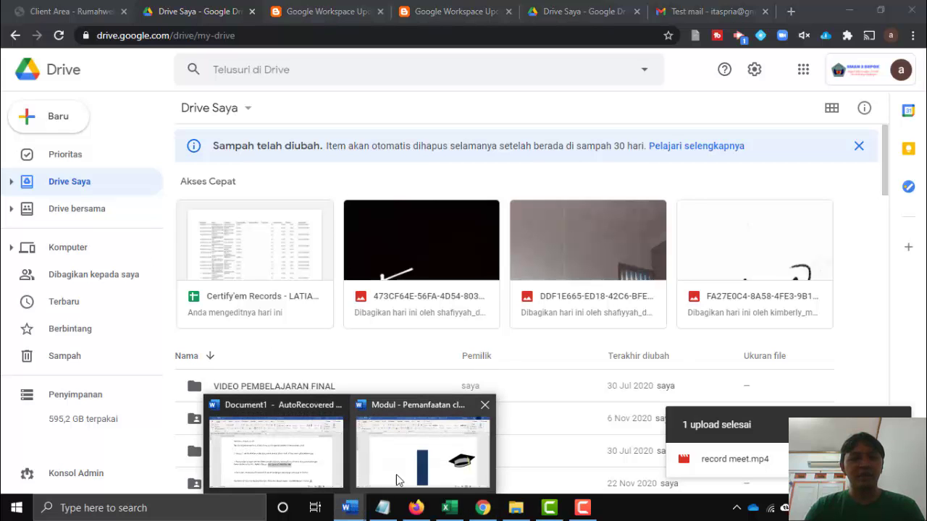
click(337, 450)
click(12, 30)
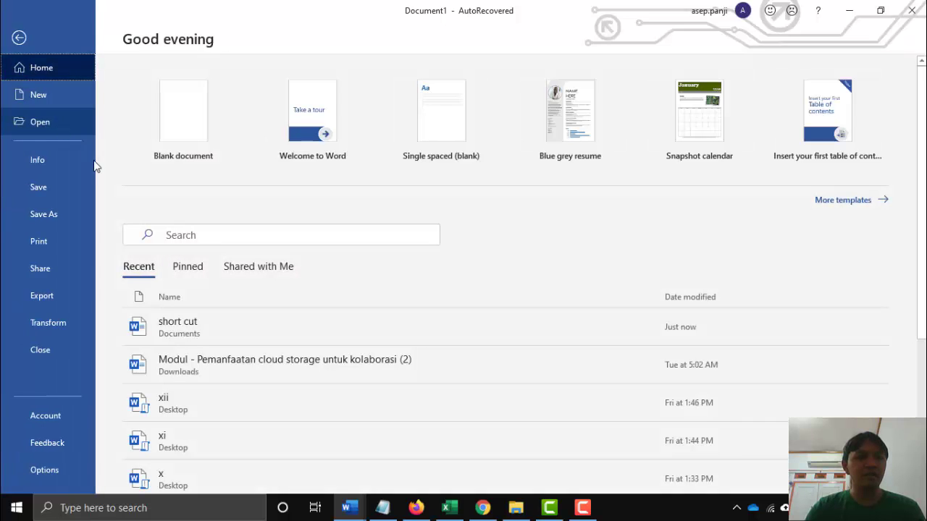
click(185, 335)
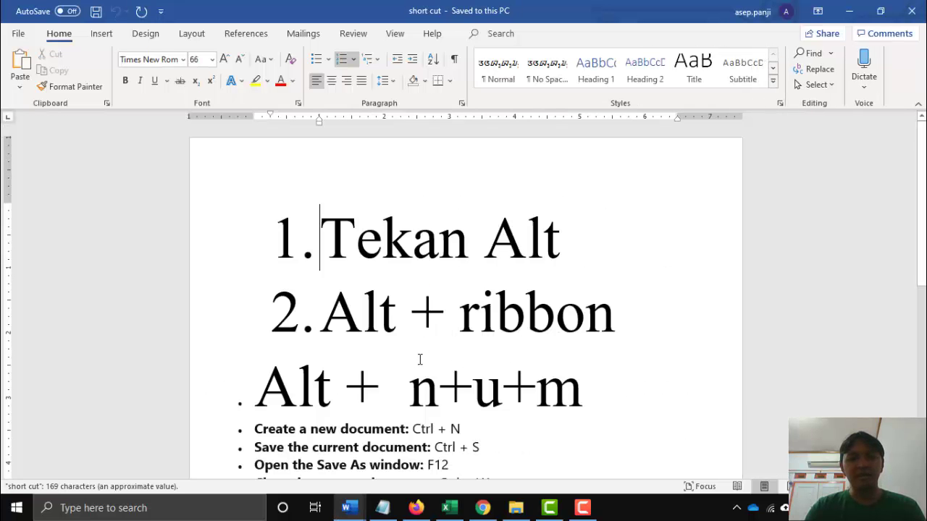
- Review the split-window shortcut, switch to the document "Modul - Pemanfaatan cloud storage untuk kolaborasi (2)", and split its window into two panes
scroll(427, 365, down, 5)
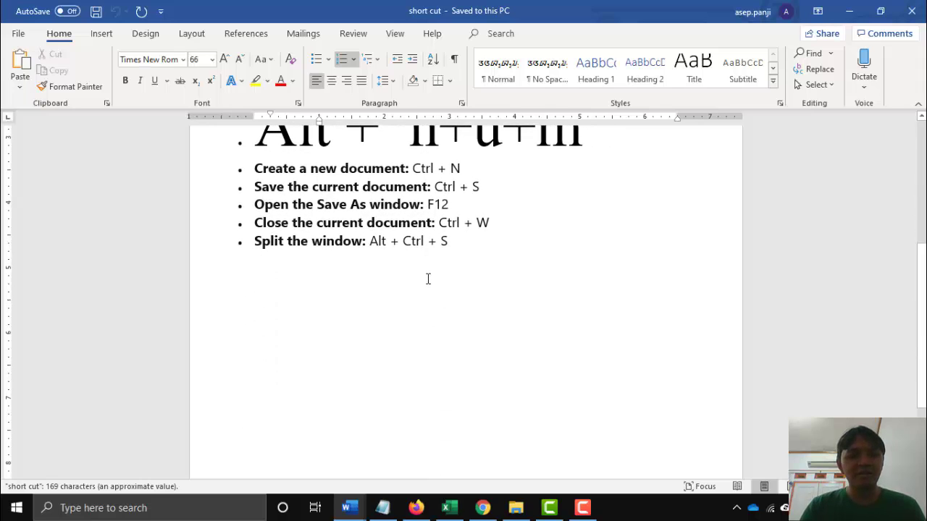
scroll(428, 279, up, 1)
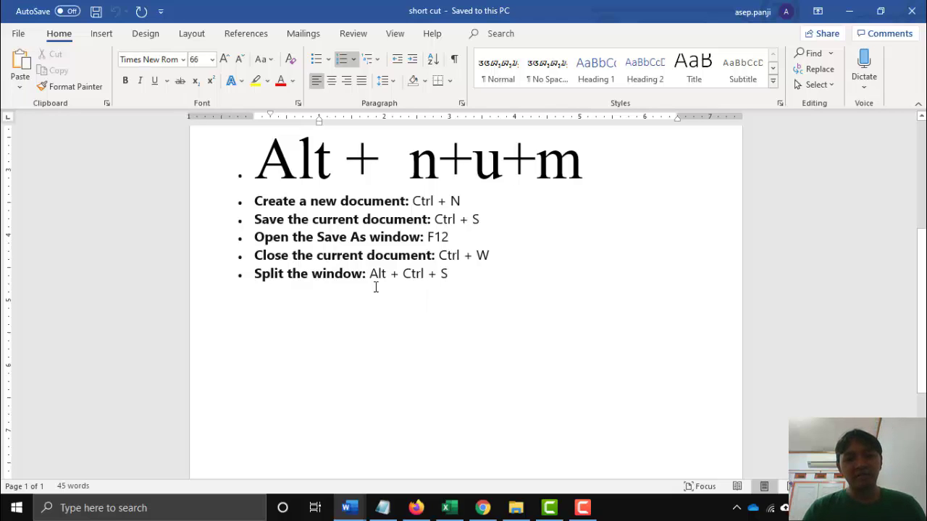
mouse_move(364, 504)
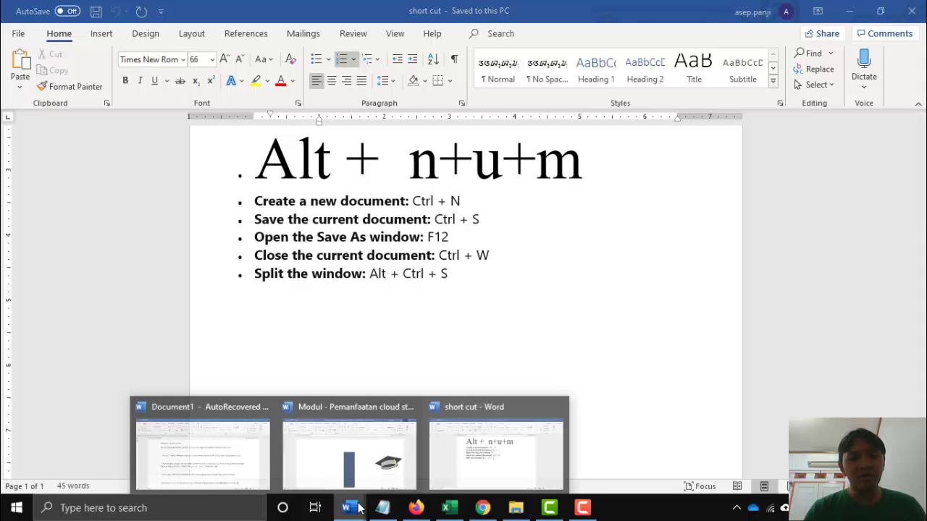
click(367, 437)
scroll(406, 324, up, 2)
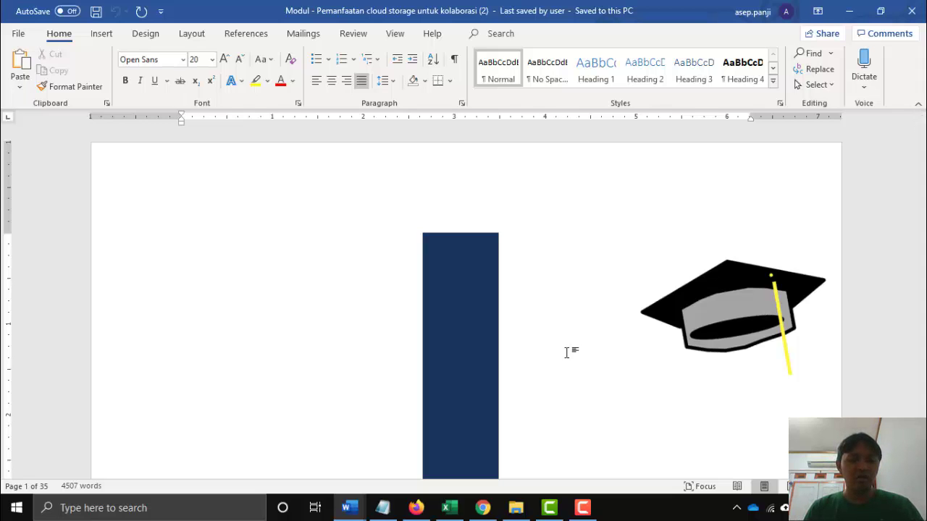
key(ctrl+alt+s)
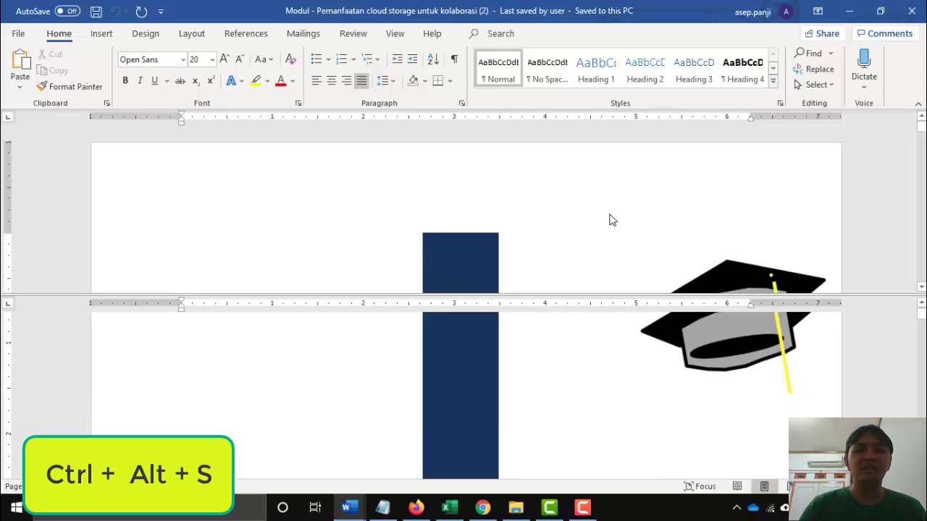
- Compare the end of the table of contents in one pane with the recovery-email instructions on page 17 in the other
scroll(609, 221, down, 5)
scroll(609, 221, down, 15)
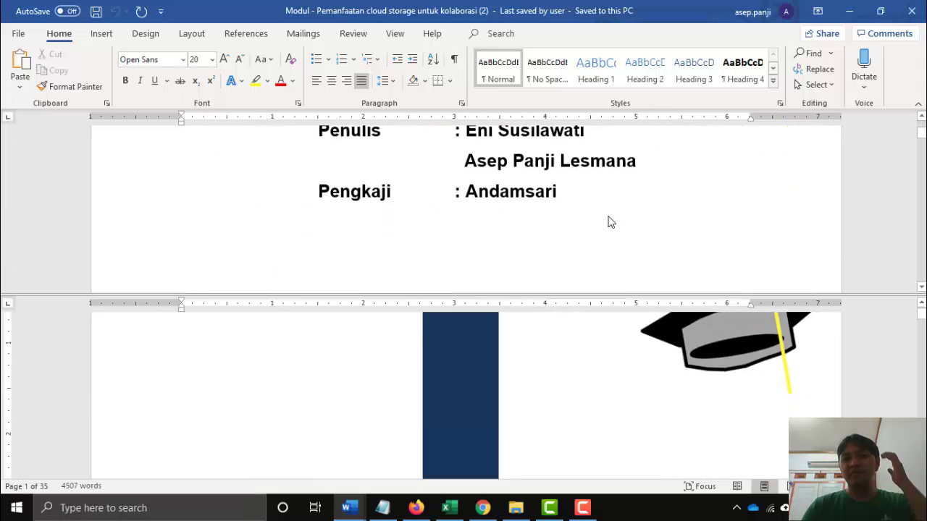
scroll(610, 220, down, 5)
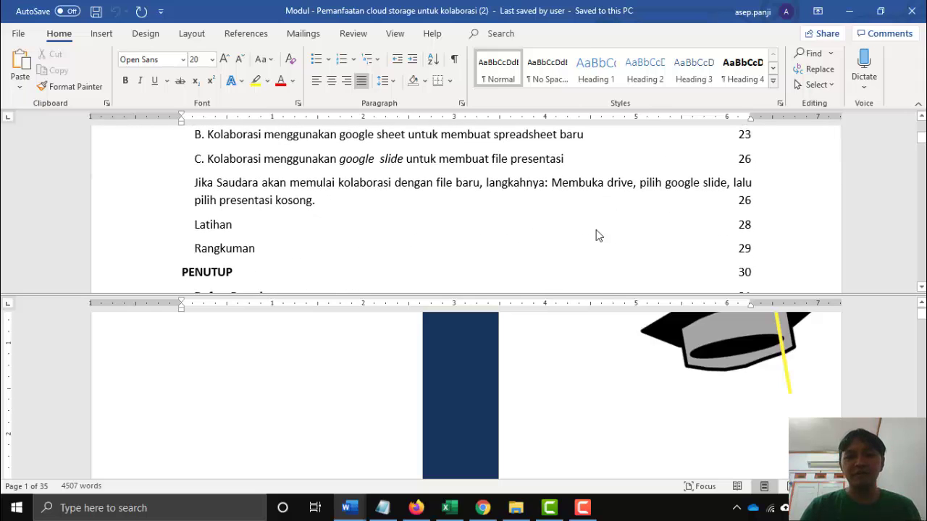
scroll(572, 367, down, 5)
scroll(572, 367, down, 10)
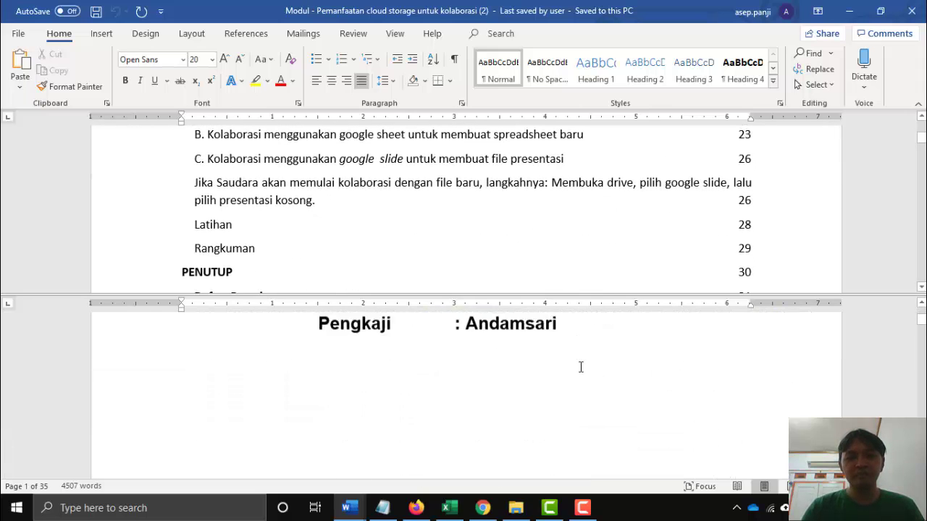
scroll(291, 185, down, 5)
scroll(536, 268, up, 5)
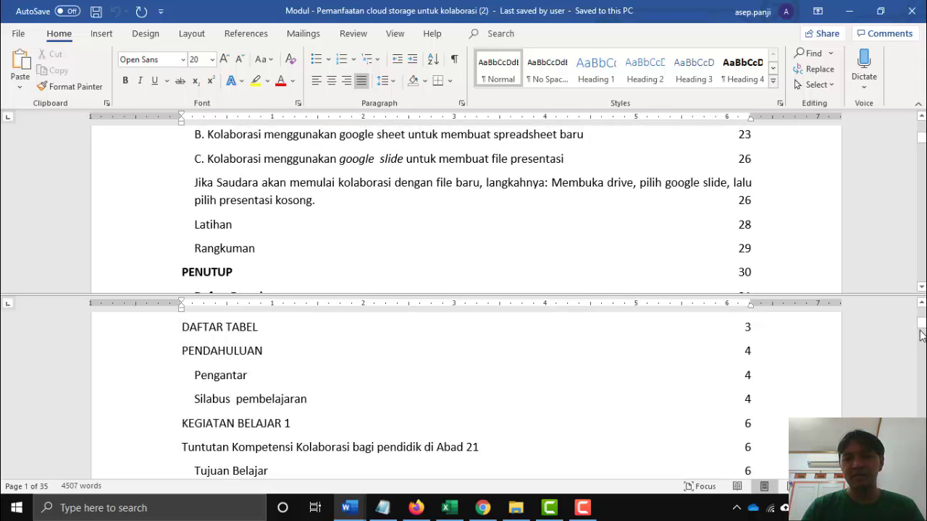
drag(922, 323, 921, 375)
scroll(535, 394, down, 1)
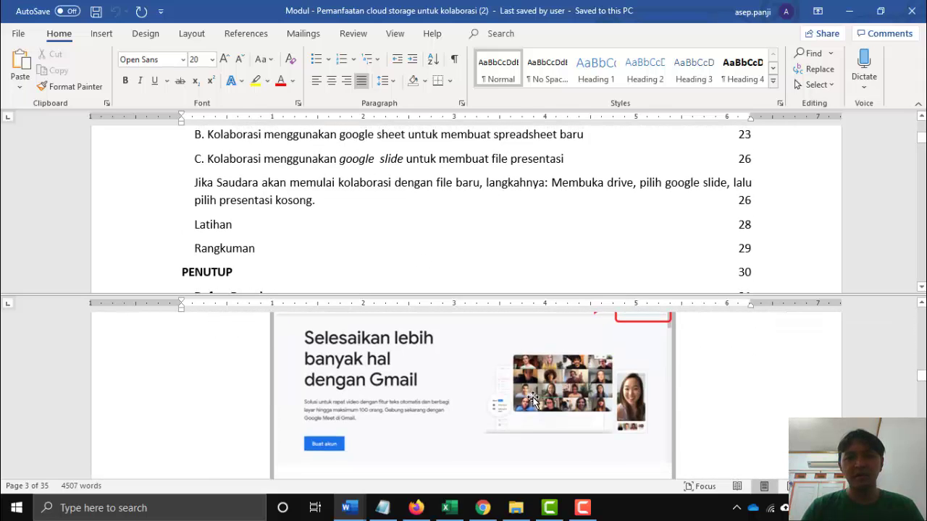
scroll(535, 398, up, 3)
scroll(533, 398, down, 4)
scroll(532, 398, down, 12)
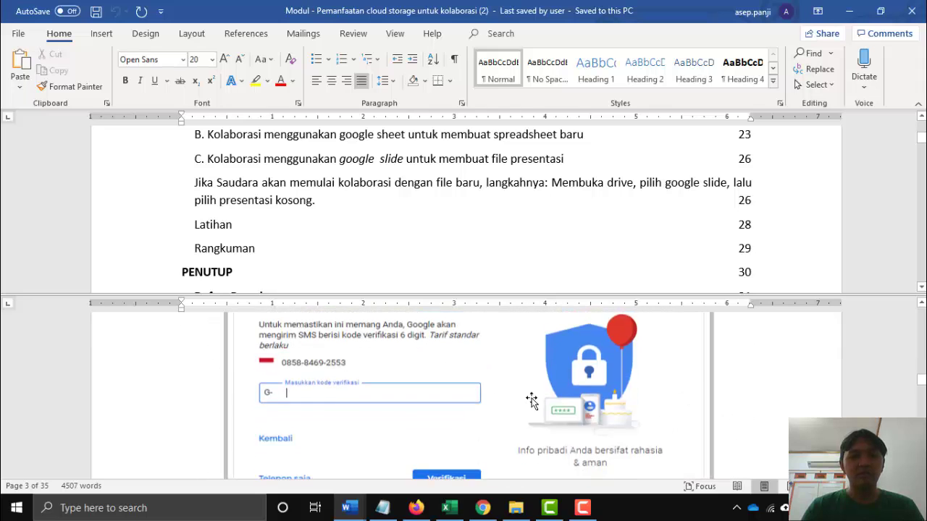
scroll(533, 398, up, 1)
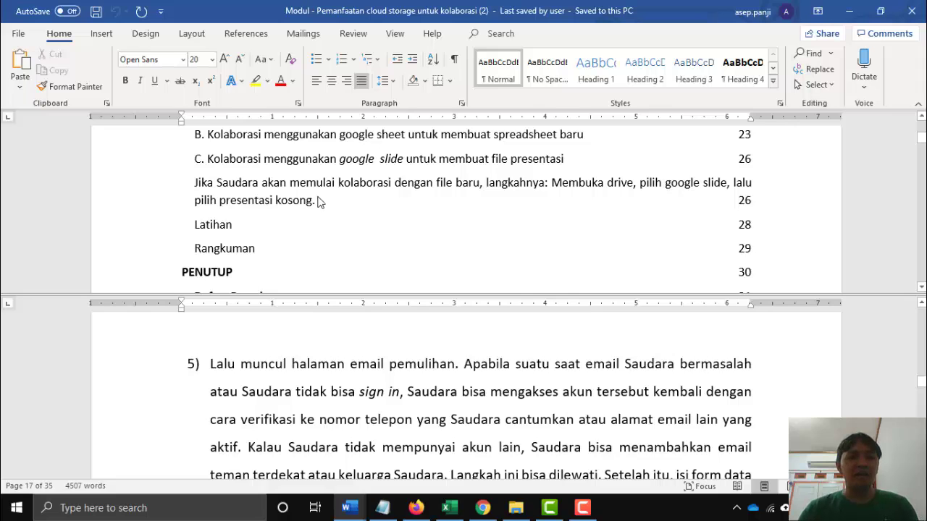
scroll(481, 376, down, 3)
scroll(509, 352, up, 2)
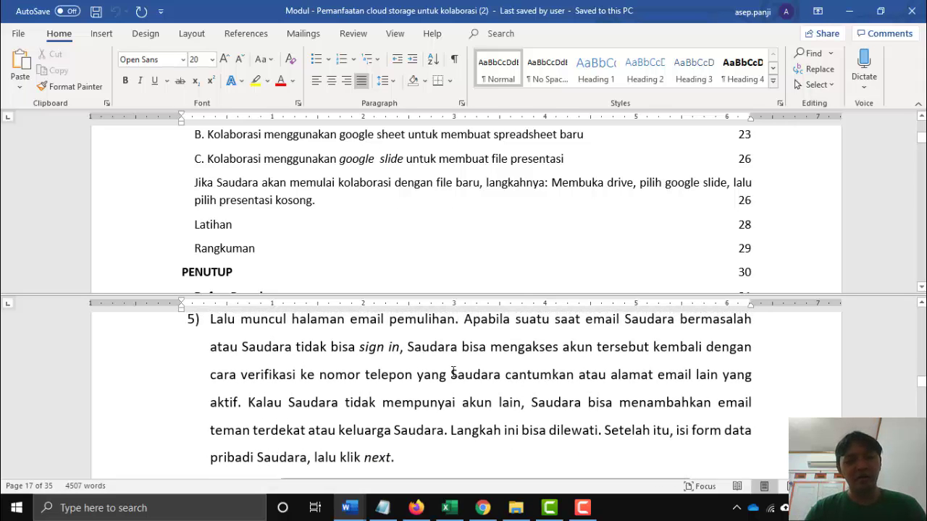
scroll(481, 323, up, 3)
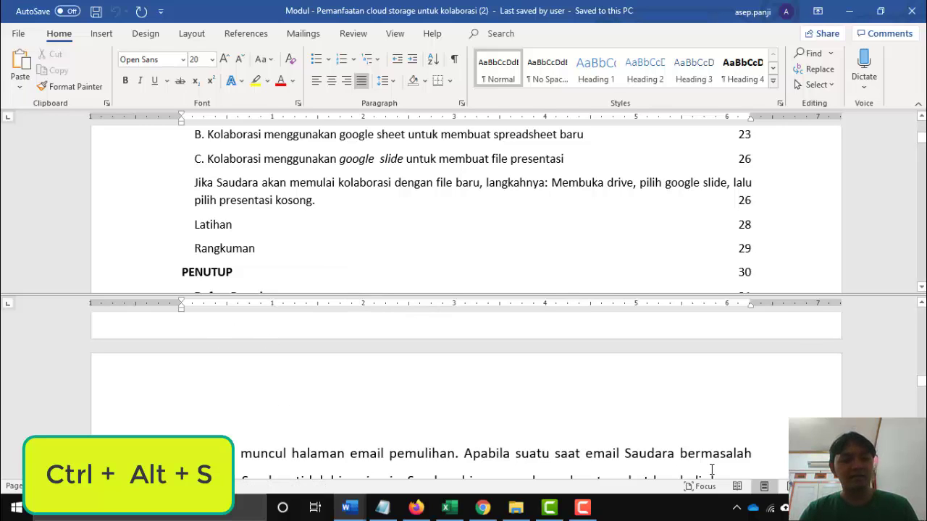
- Remove and restore the split of the Modul document's window several times, leaving it unsplit at the table of contents
key(ctrl+alt+s)
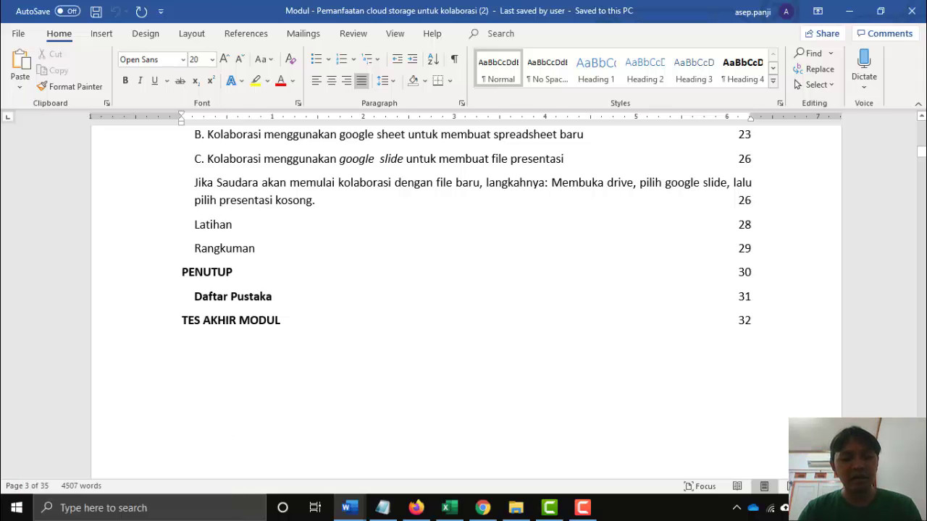
key(ctrl+alt+s)
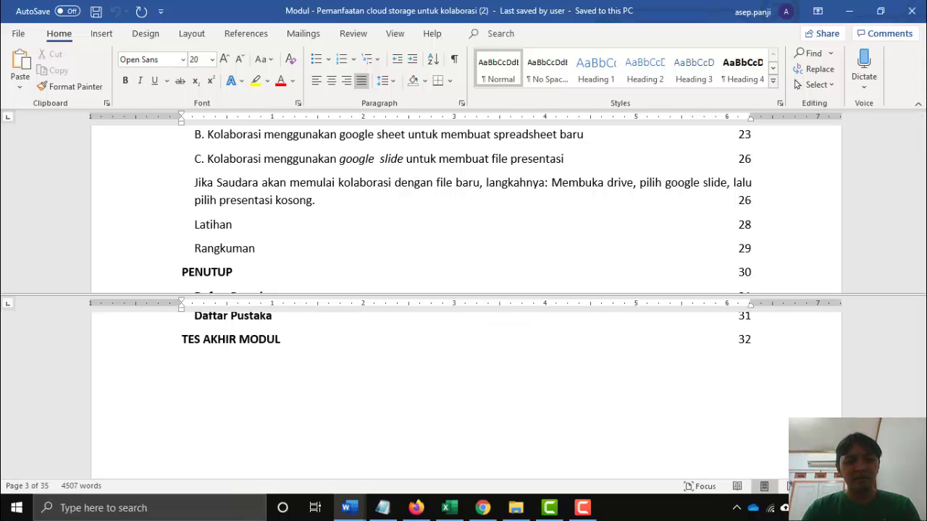
key(ctrl+alt+s)
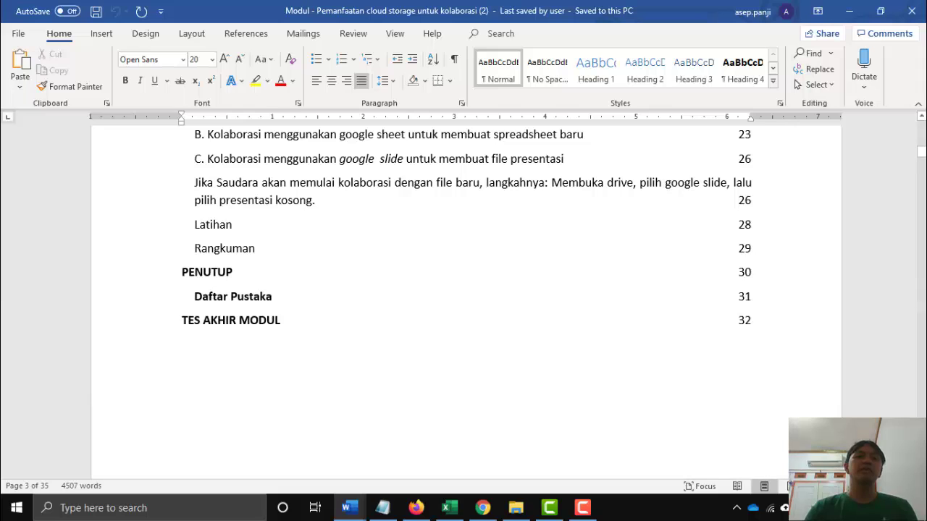
key(ctrl+alt+s)
key(ctrl+alt+s)
key(ctrl+alt+s)
key(ctrl+alt+s)
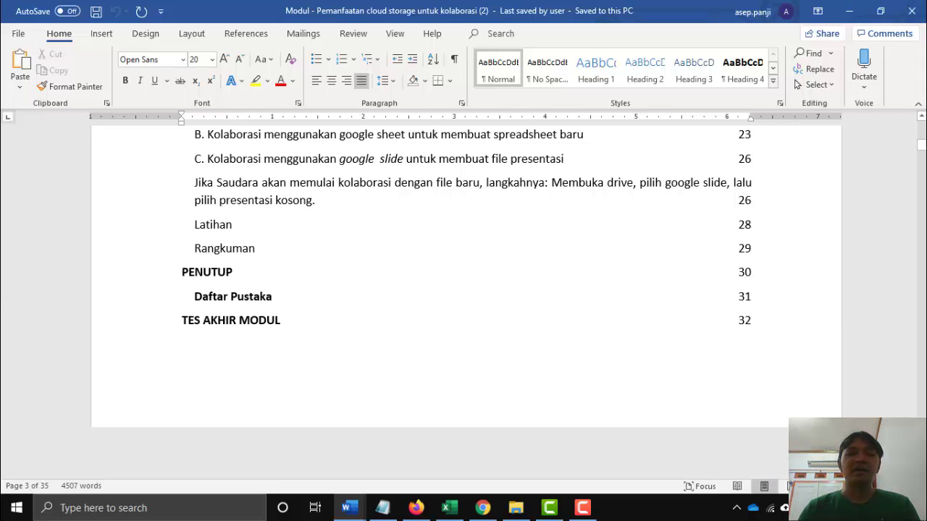
key(ctrl+alt+s)
key(ctrl+alt+s)
key(ctrl+alt+s)
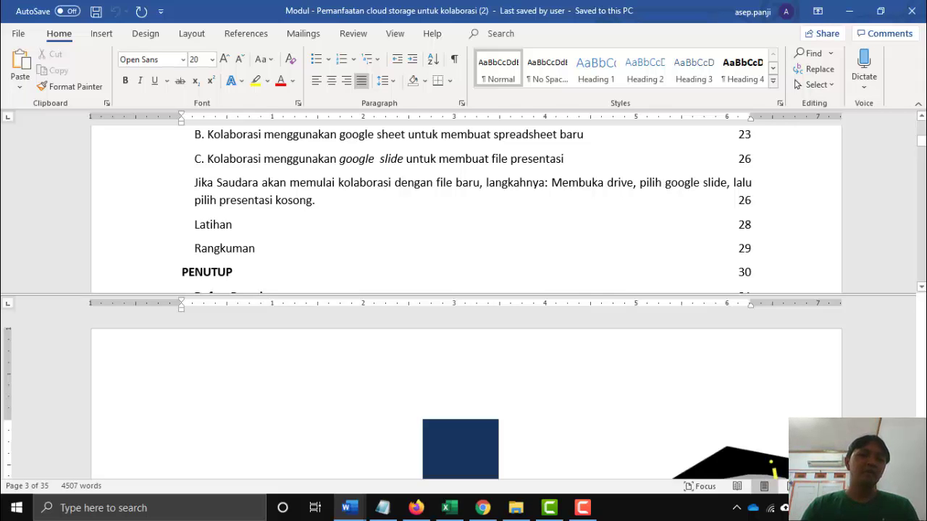
key(ctrl+alt+s)
scroll(771, 374, up, 5)
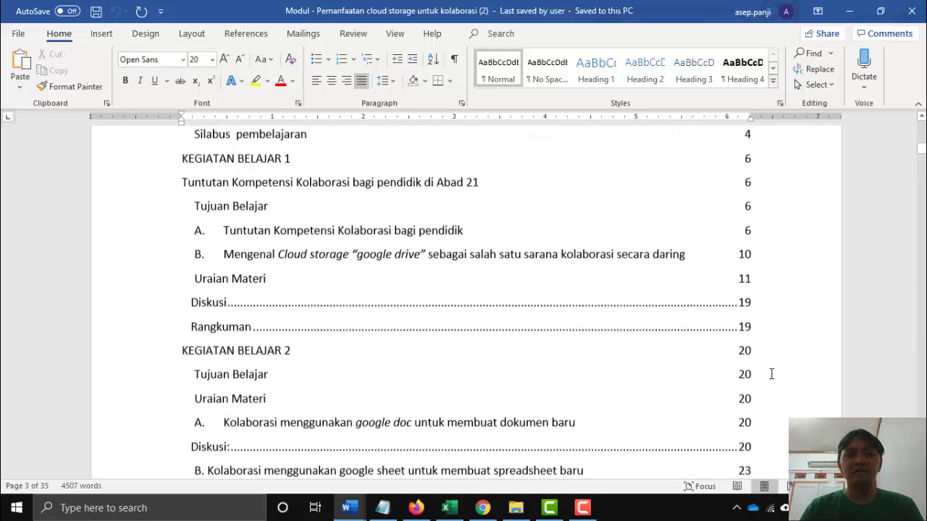
scroll(771, 374, down, 3)
- Return to the short cut document and review its Alt instructions and list of document shortcuts
mouse_move(350, 511)
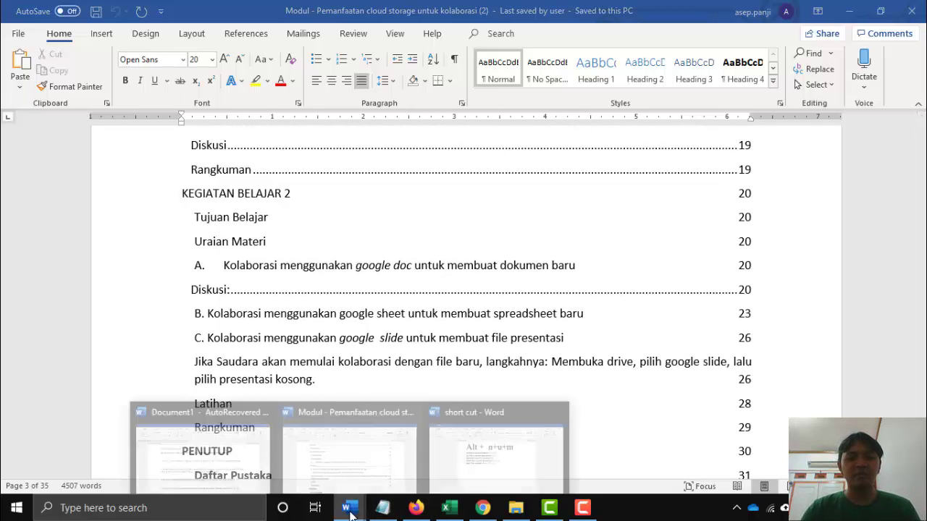
click(496, 453)
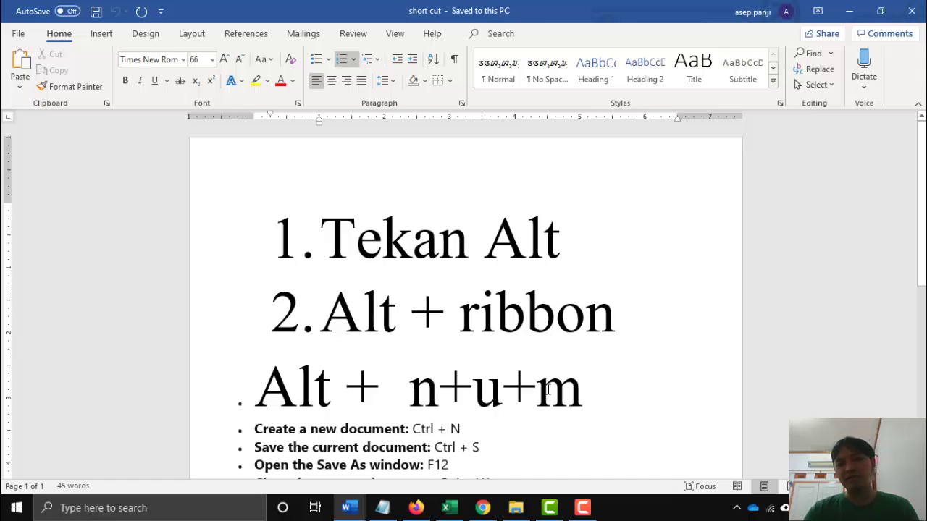
scroll(548, 390, down, 6)
scroll(551, 389, up, 4)
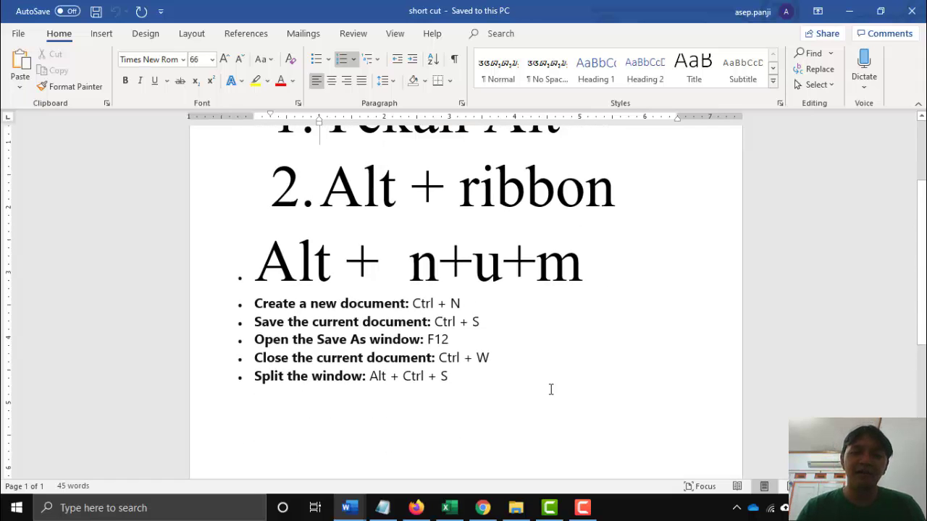
scroll(550, 390, up, 2)
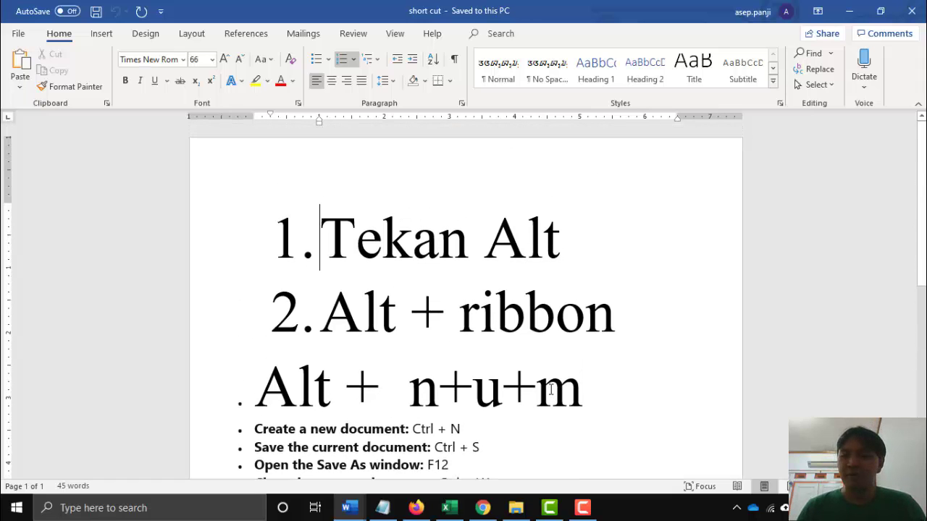